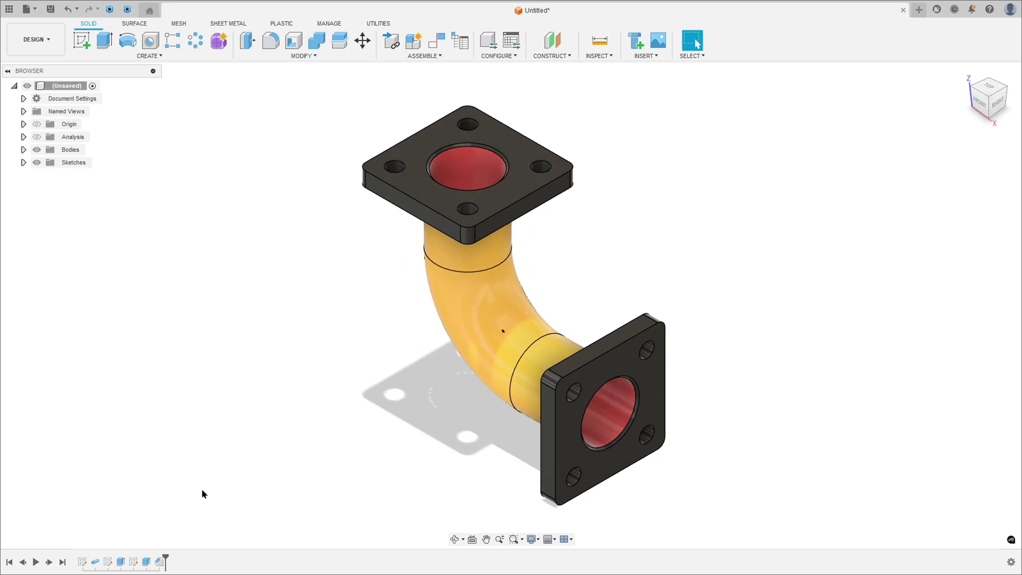
Replay the pipe's build history, toggle the half-section view, then draw two red arrows in the PDF
click(36, 562)
click(37, 137)
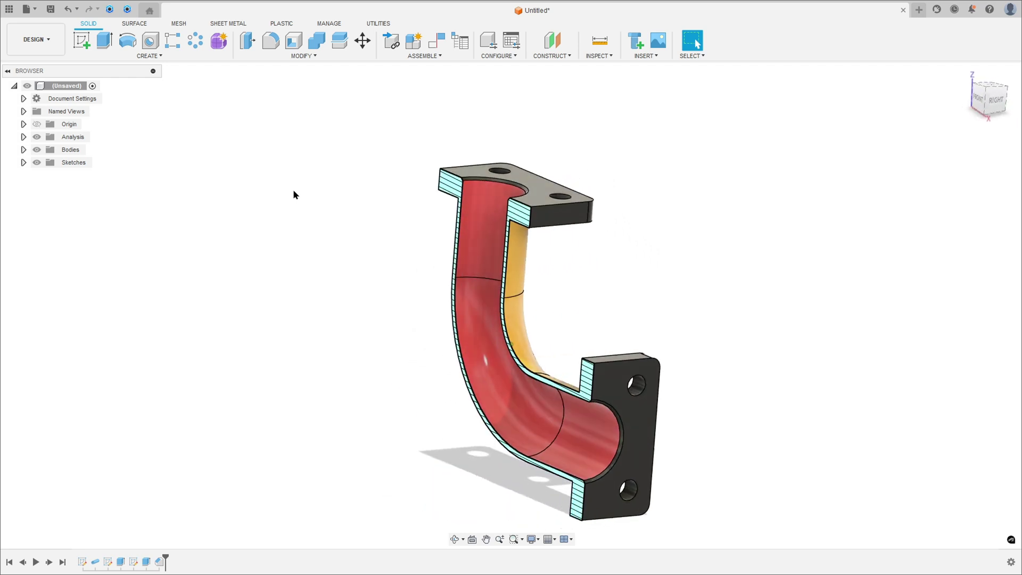
click(38, 138)
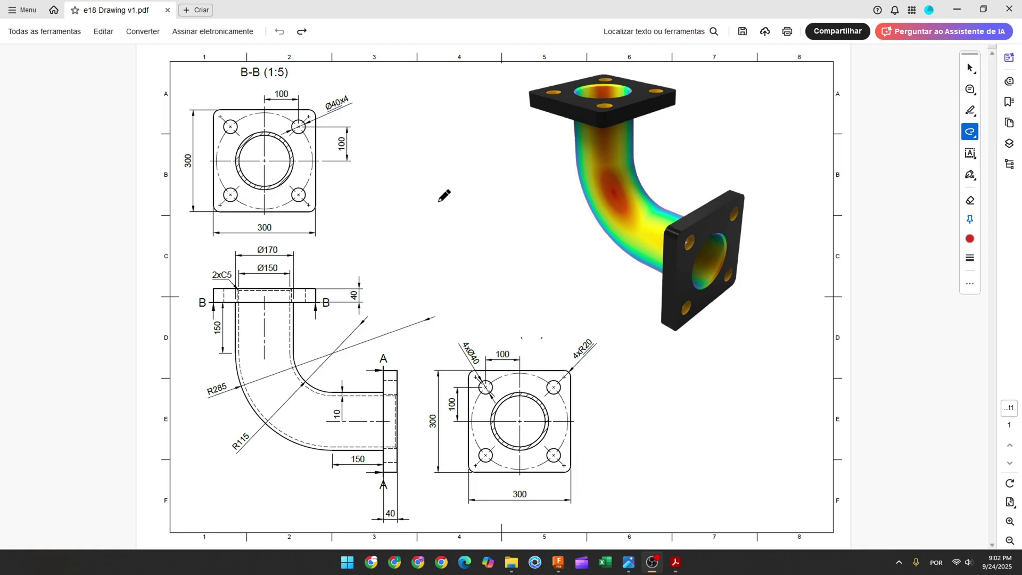
mouse_move(437, 201)
mouse_down()
mouse_move(537, 202)
mouse_move(526, 206)
mouse_up()
mouse_move(409, 264)
mouse_down()
mouse_move(384, 307)
mouse_move(397, 286)
mouse_up()
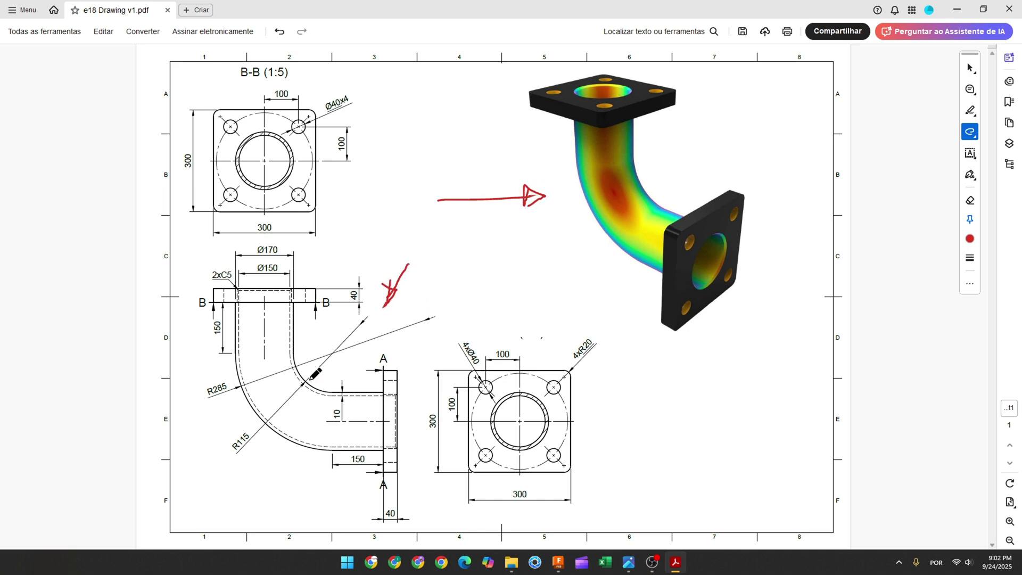
Trace the bend's centre line in red and strike out the horizontal 150 dimension
ctrl+scroll(322, 369, up, 2)
scroll(306, 371, down, 3)
click(350, 372)
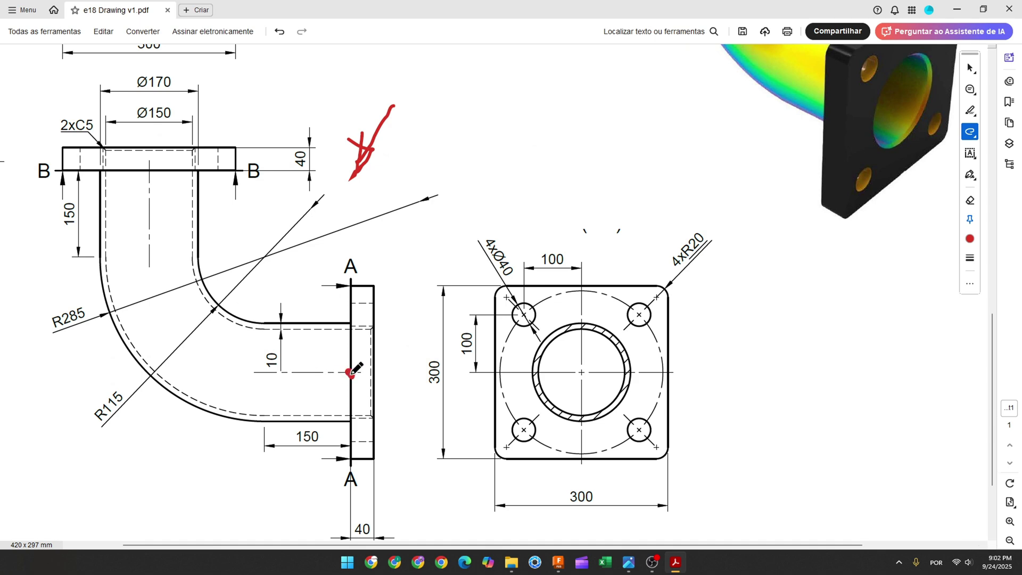
drag(349, 372, 261, 369)
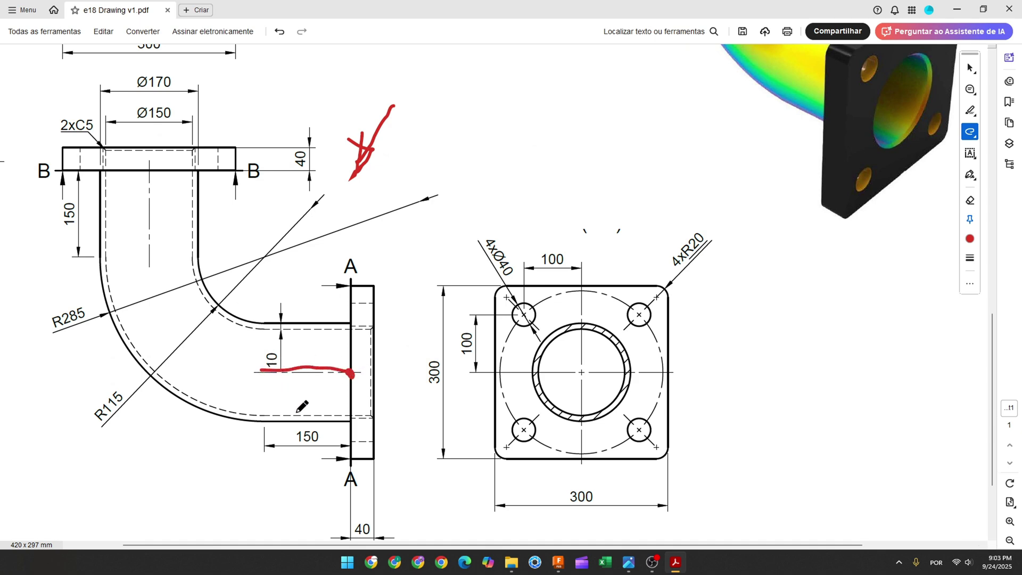
drag(295, 437, 320, 436)
mouse_move(255, 371)
mouse_down()
mouse_move(205, 352)
mouse_move(163, 311)
mouse_move(149, 274)
mouse_up()
drag(149, 171, 145, 276)
Strike out the vertical 150, write R200 beside the bend, and tick both red traces
drag(70, 203, 72, 233)
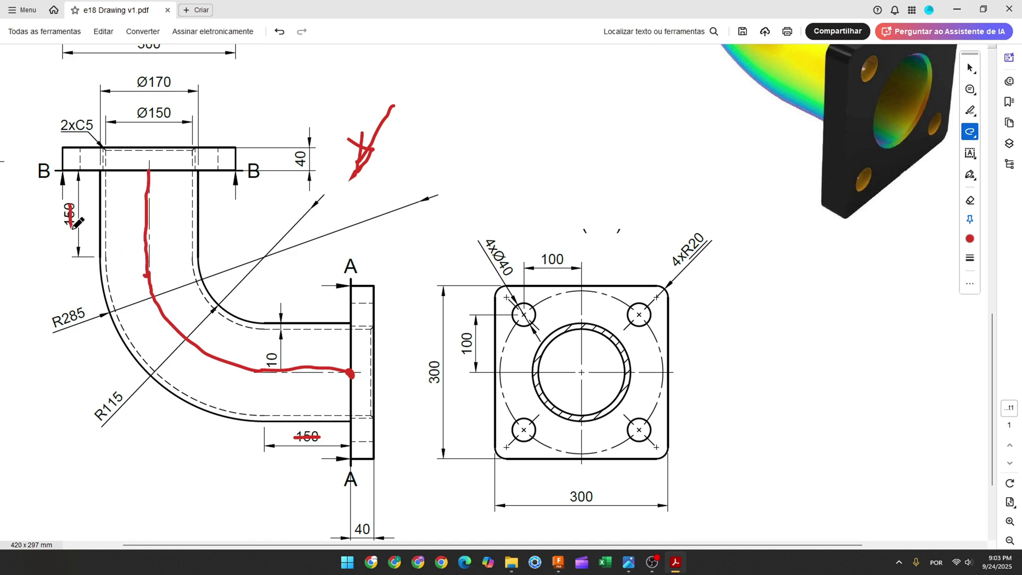
drag(167, 329, 169, 323)
ctrl+scroll(106, 359, down, 2)
mouse_move(78, 376)
mouse_down()
mouse_move(88, 388)
mouse_move(102, 376)
mouse_move(59, 389)
mouse_move(69, 390)
mouse_up()
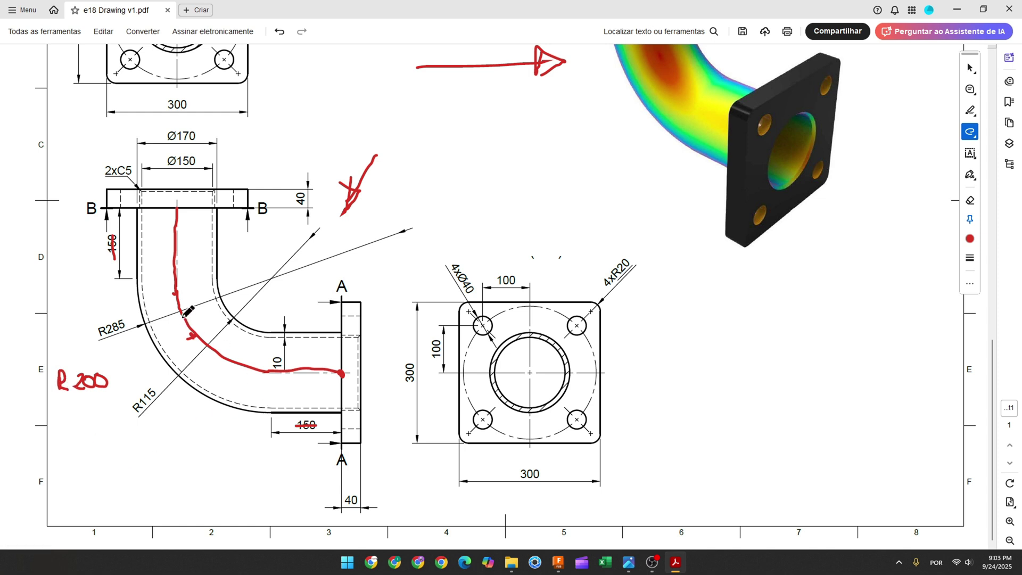
drag(170, 235, 181, 232)
drag(305, 357, 291, 386)
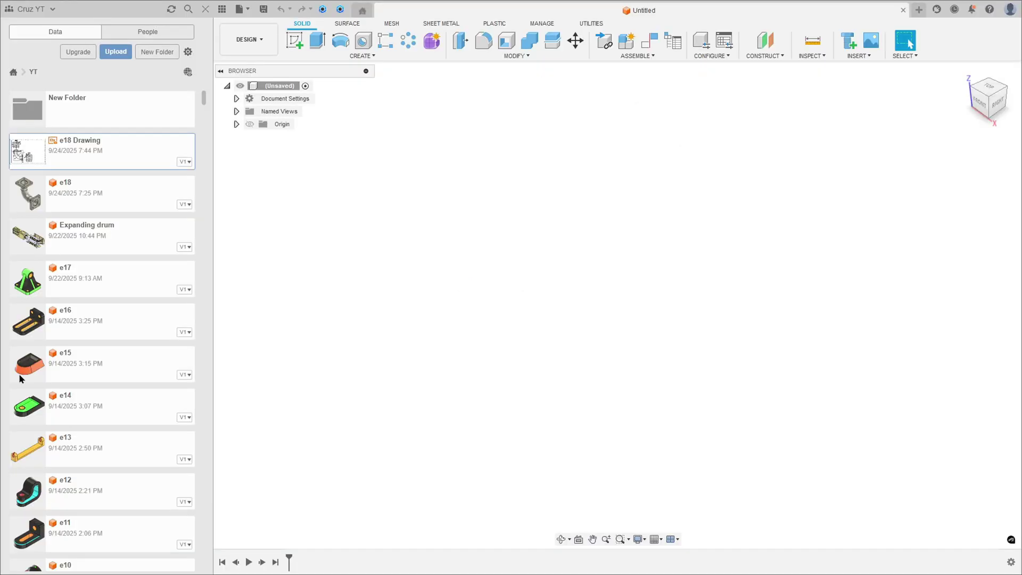
Start a sketch on the front XZ plane and draw a 150 line from the origin
click(205, 10)
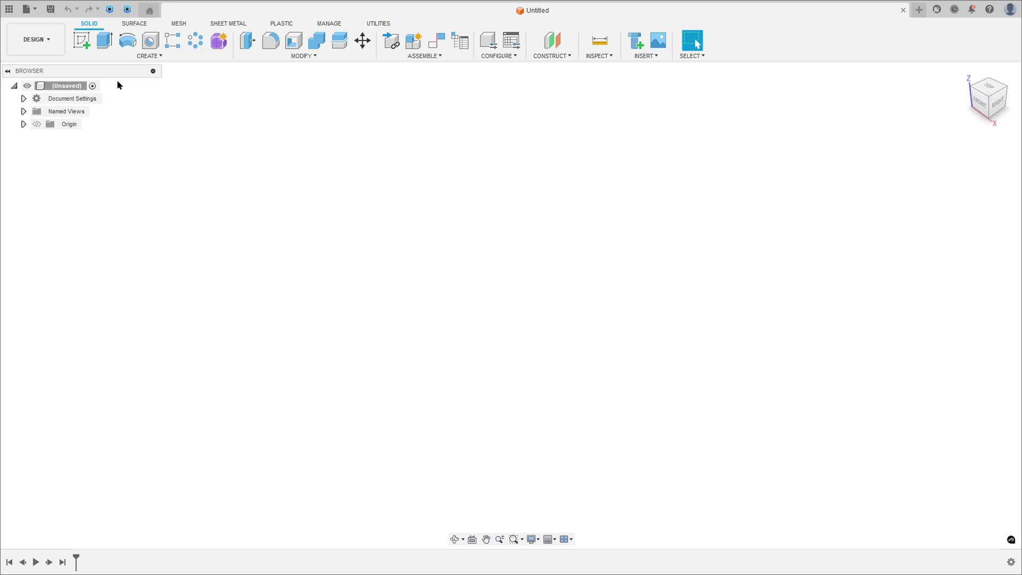
click(82, 43)
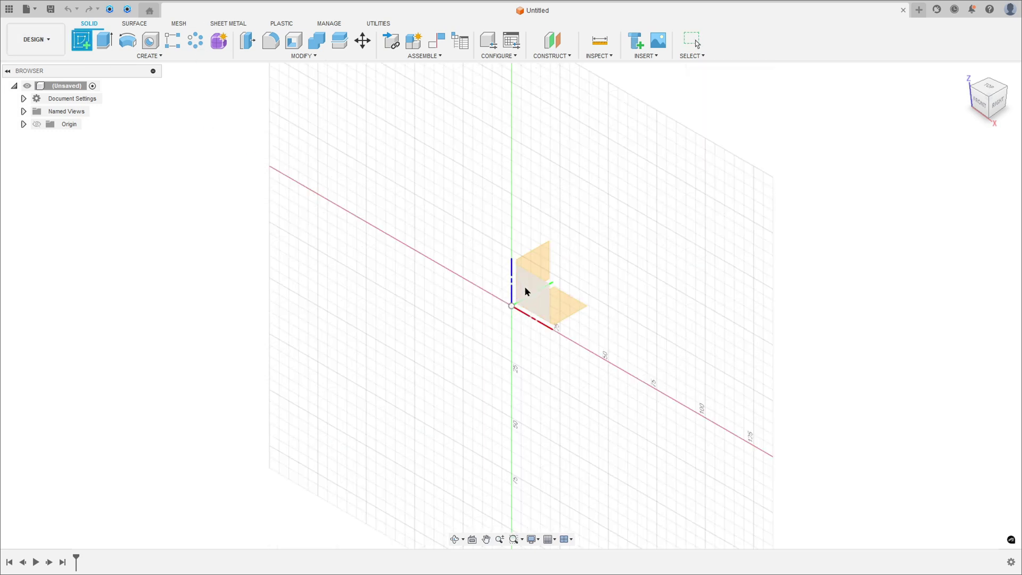
click(525, 292)
click(83, 41)
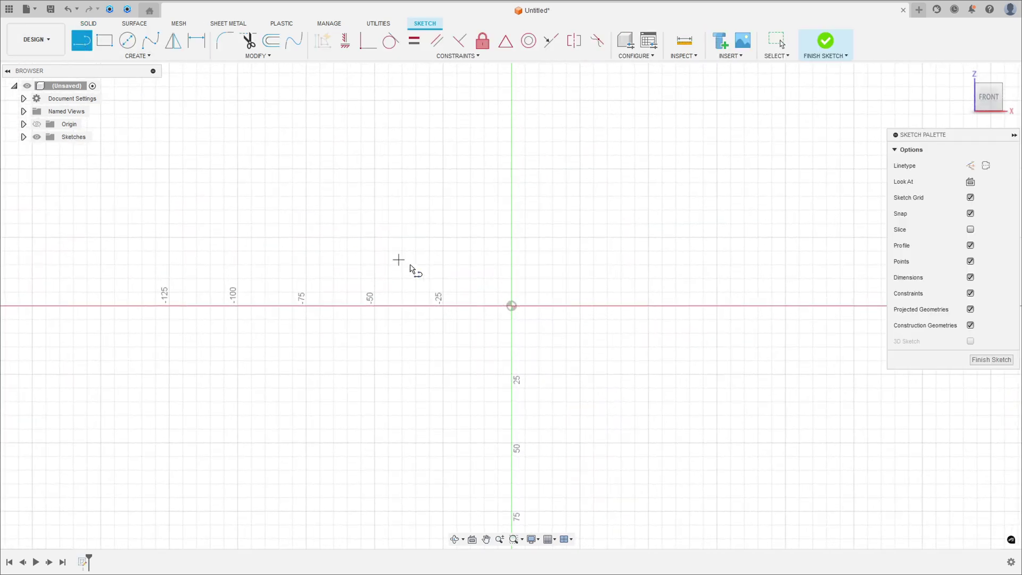
click(511, 305)
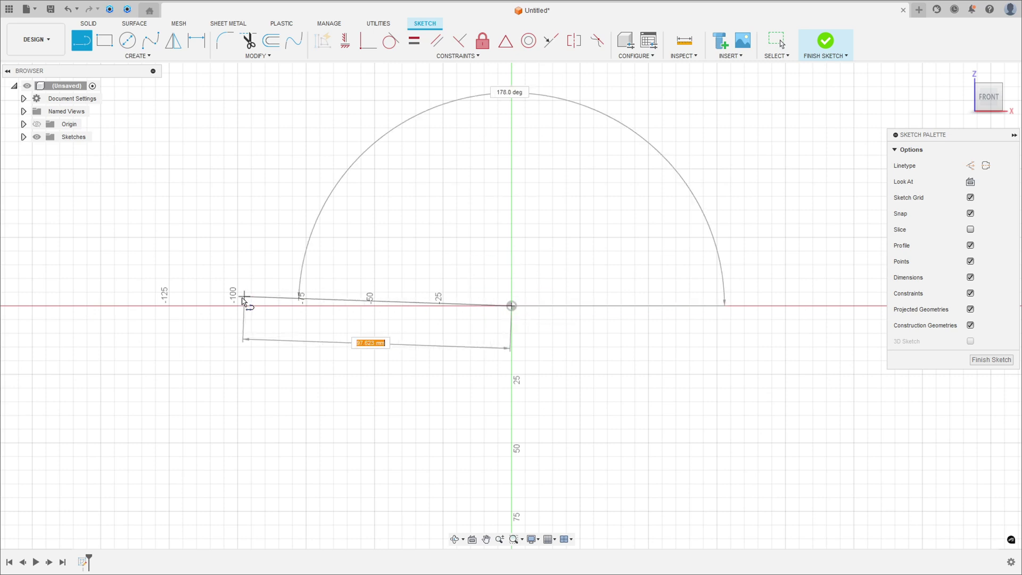
text(150)
key(Tab)
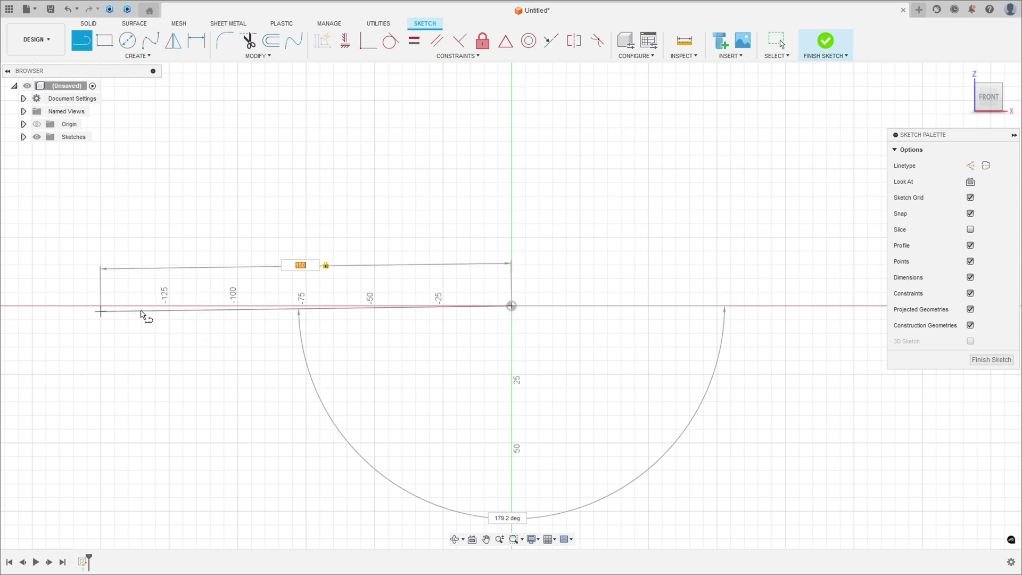
click(141, 313)
Continue the path with a tangent arc and a vertical 150 line
scroll(140, 315, down, 3)
middle_drag(132, 320, 426, 341)
scroll(391, 328, down, 3)
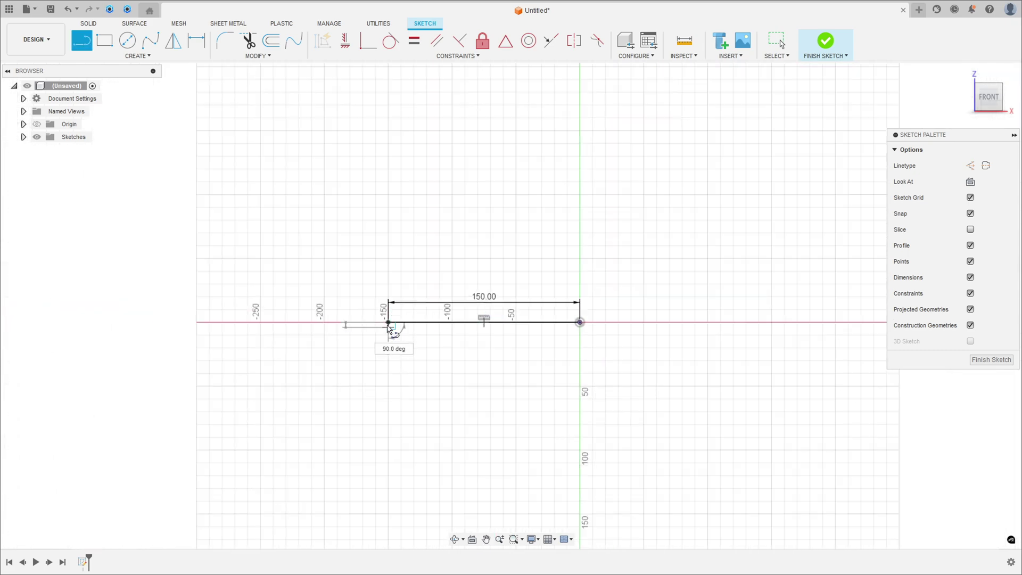
drag(389, 326, 260, 195)
text(150)
key(Tab)
key(Return)
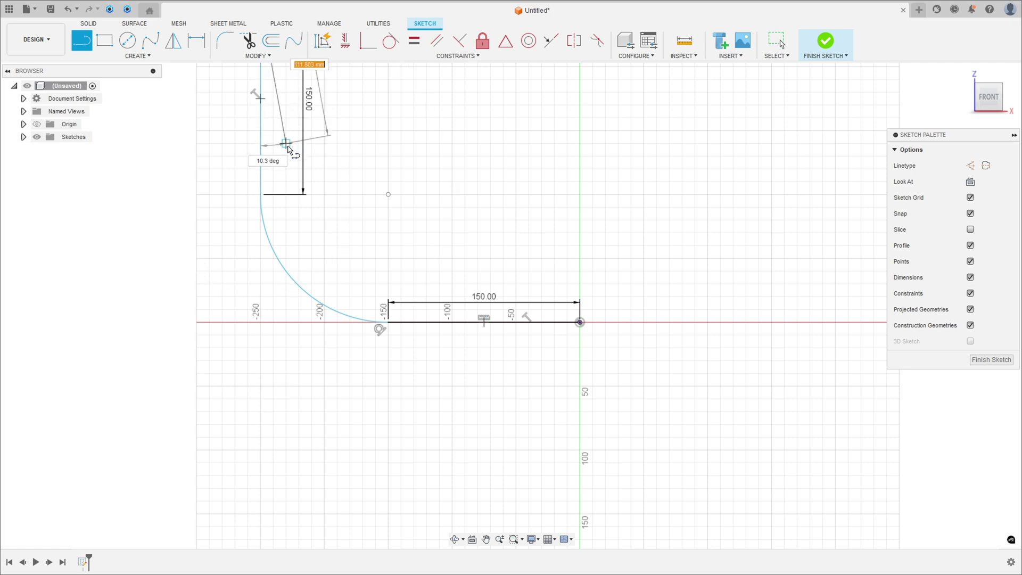
key(Escape)
scroll(307, 198, down, 3)
mouse_move(308, 198)
middle_down()
mouse_move(359, 264)
mouse_move(352, 320)
middle_up()
Move the vertical 150 dimension left and make the vertical line tangent to the arc
drag(295, 264, 201, 251)
click(391, 41)
click(265, 349)
click(260, 299)
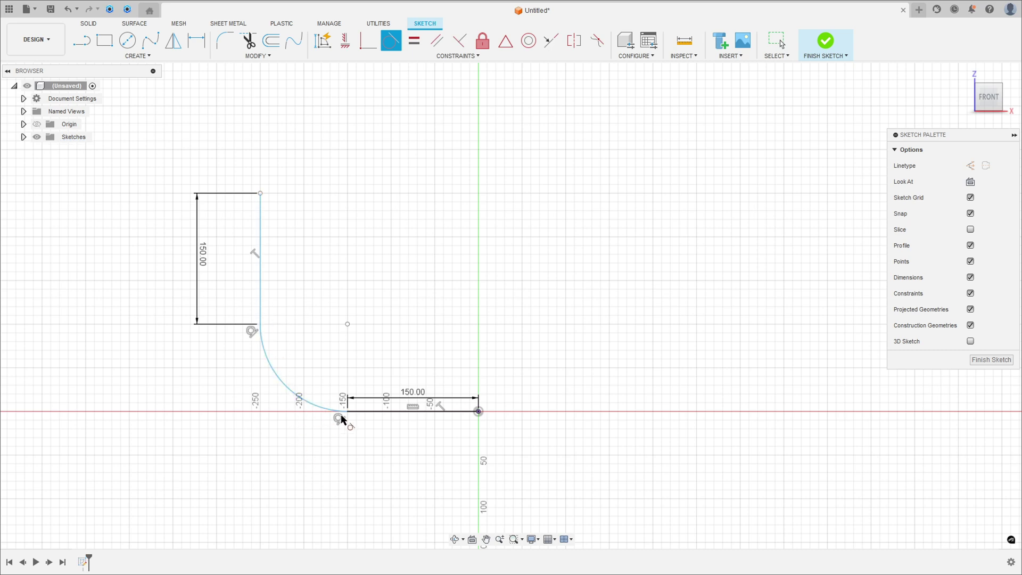
key(Escape)
Dimension the arc as R200 and the bottom line as 150
key(d)
click(273, 380)
click(248, 384)
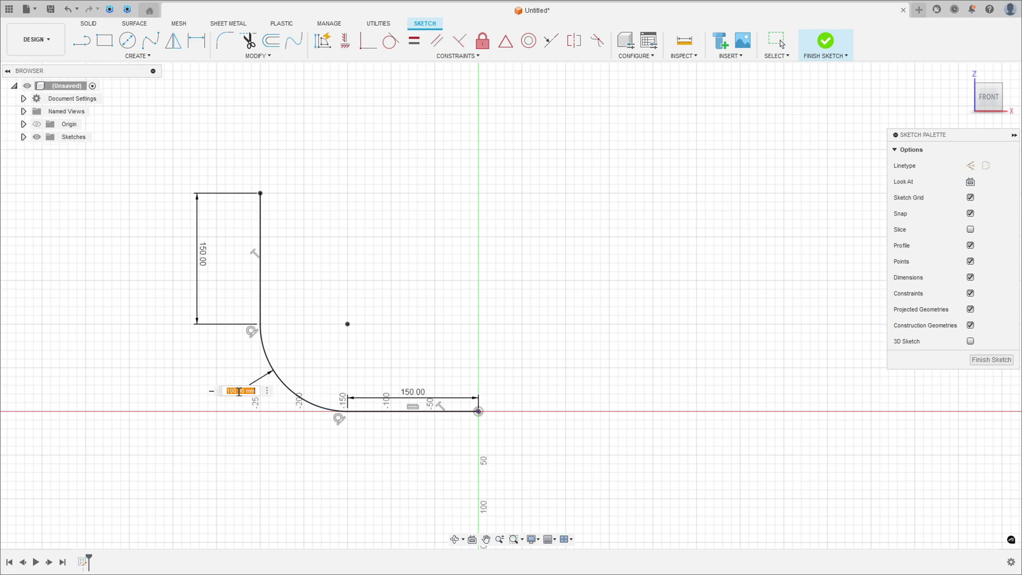
key(Return)
key(d)
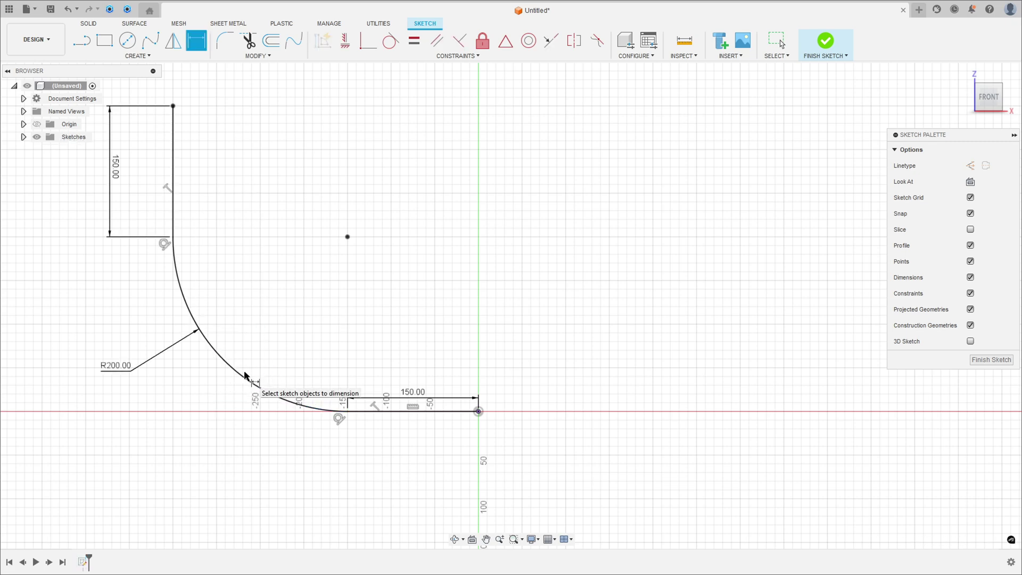
scroll(197, 379, down, 2)
click(352, 433)
key(Return)
Centre the path, finish the sketch and return to the 3D home view
middle_drag(303, 319, 462, 317)
scroll(461, 319, up, 1)
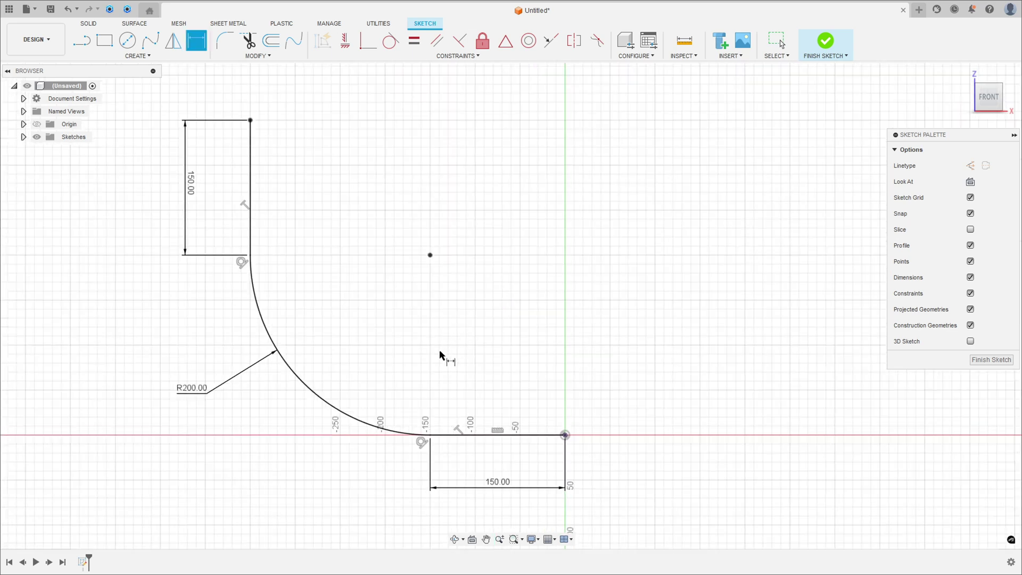
click(826, 43)
click(1002, 83)
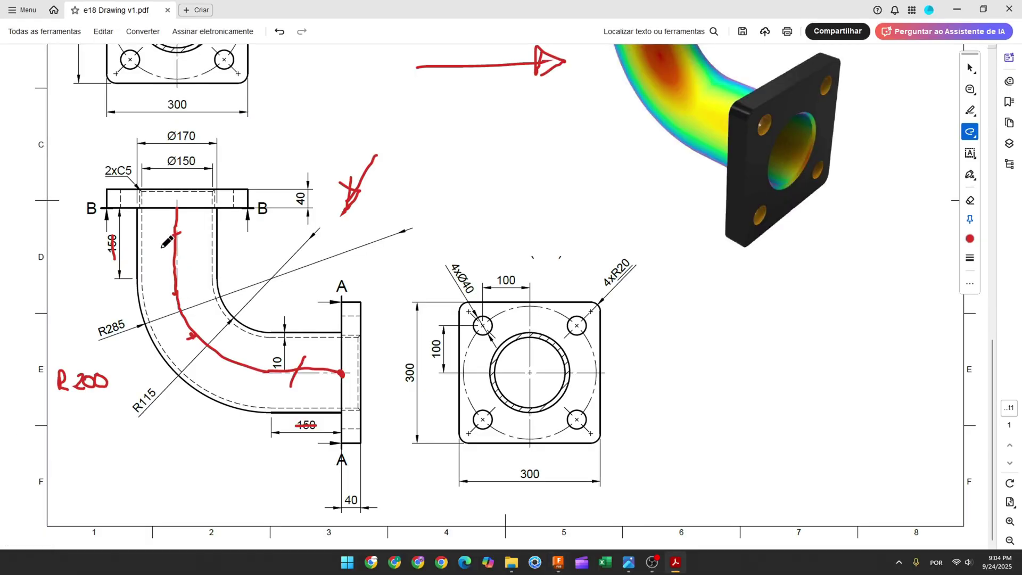
Strike out the Ø170 dimension in red and add a tick beside the flange mark
scroll(244, 226, up, 3)
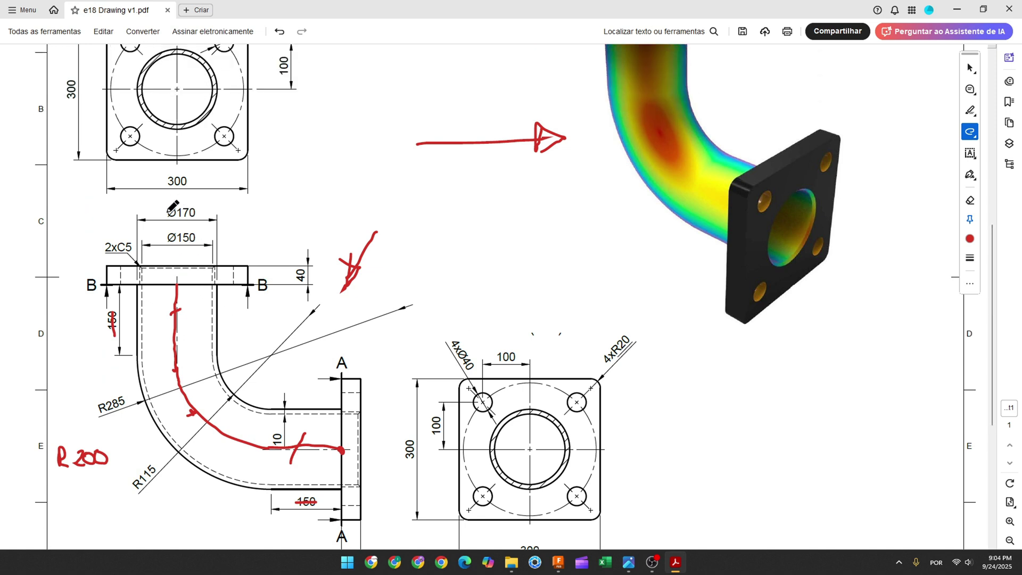
drag(167, 214, 201, 211)
drag(215, 255, 215, 261)
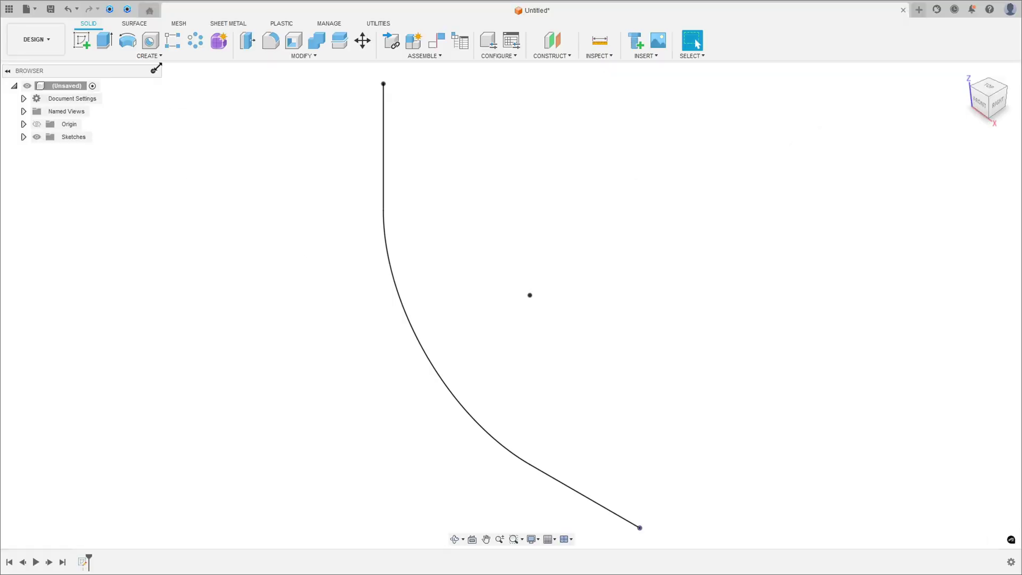
Create a hollow pipe along the sketch path: 170 mm section, 10 mm wall, new body
click(149, 55)
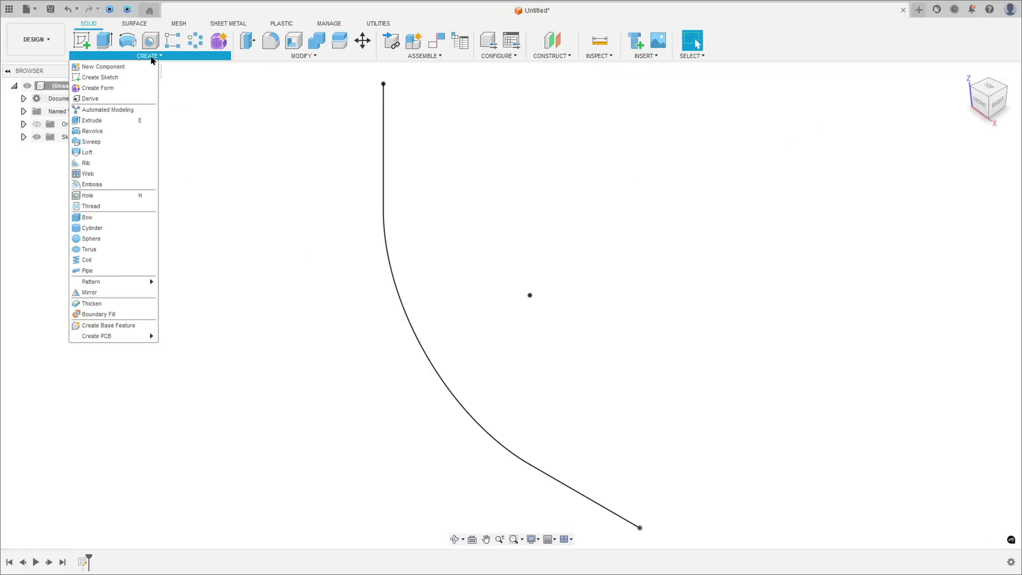
click(102, 269)
click(417, 315)
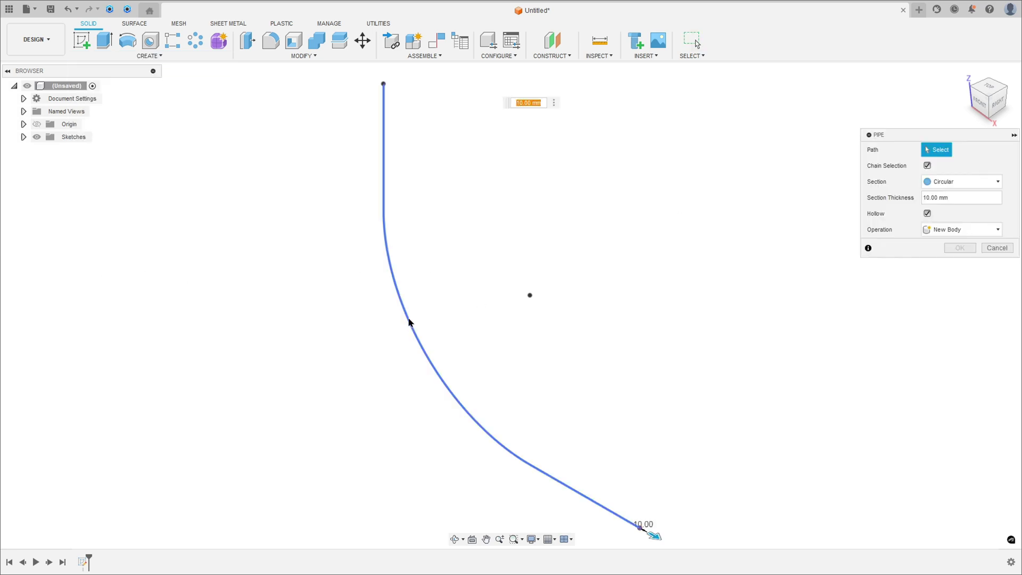
double_click(939, 212)
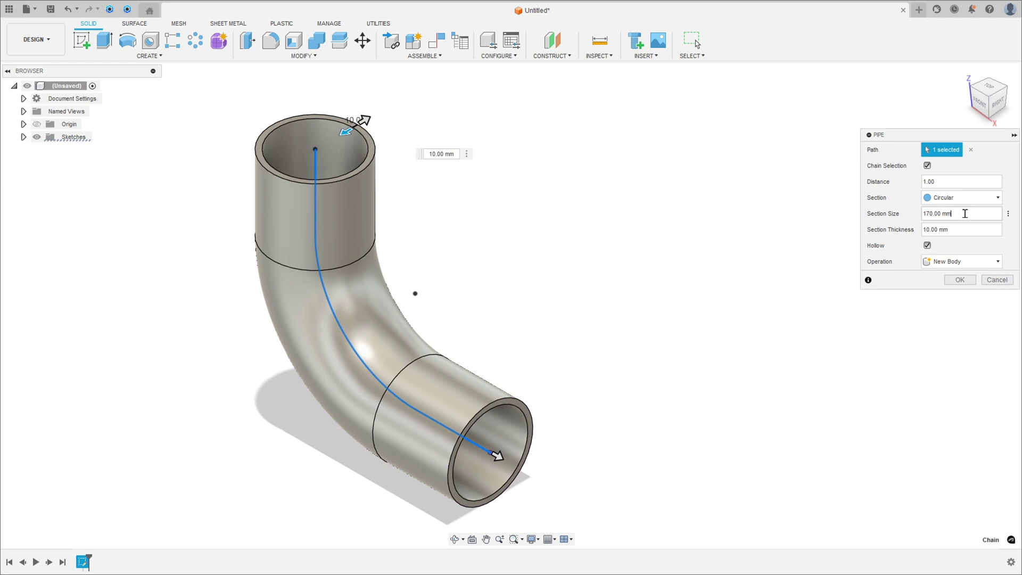
double_click(953, 230)
click(928, 246)
click(927, 229)
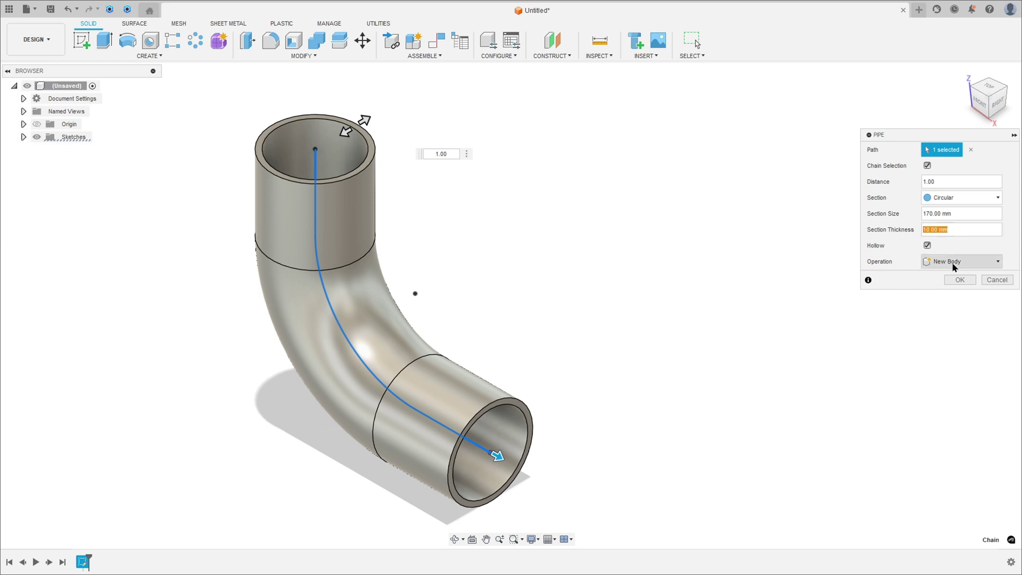
click(960, 280)
scroll(585, 322, down, 1)
shift+middle_drag(600, 305, 598, 57)
Add a flipped section analysis cutting the pipe along the XZ plane
click(598, 55)
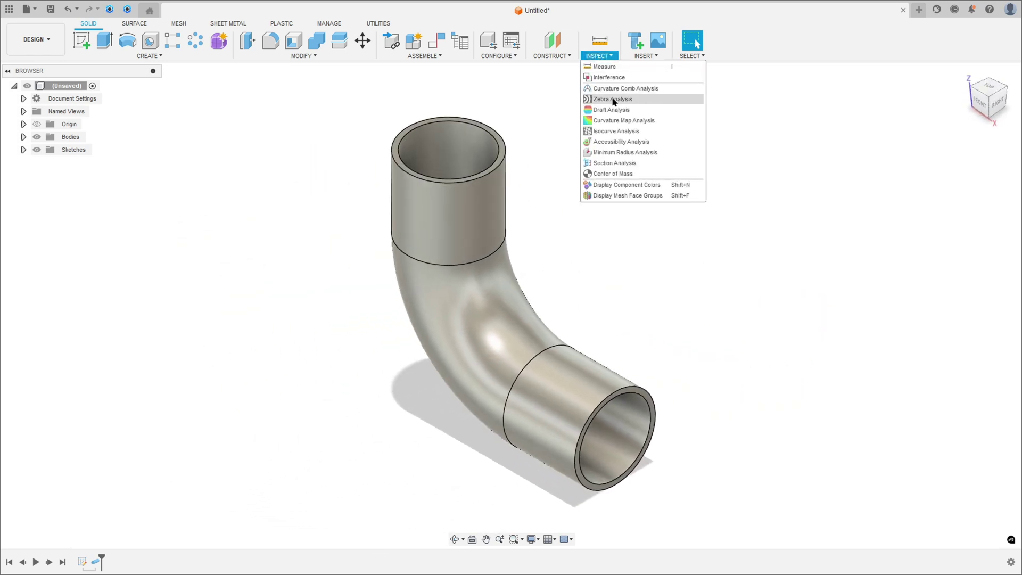
click(618, 162)
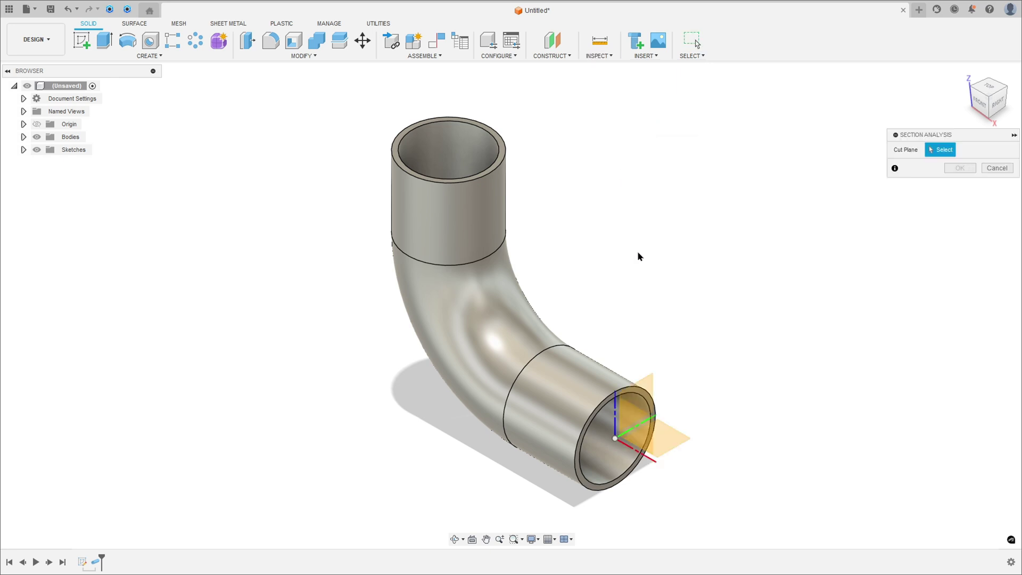
click(646, 428)
click(942, 214)
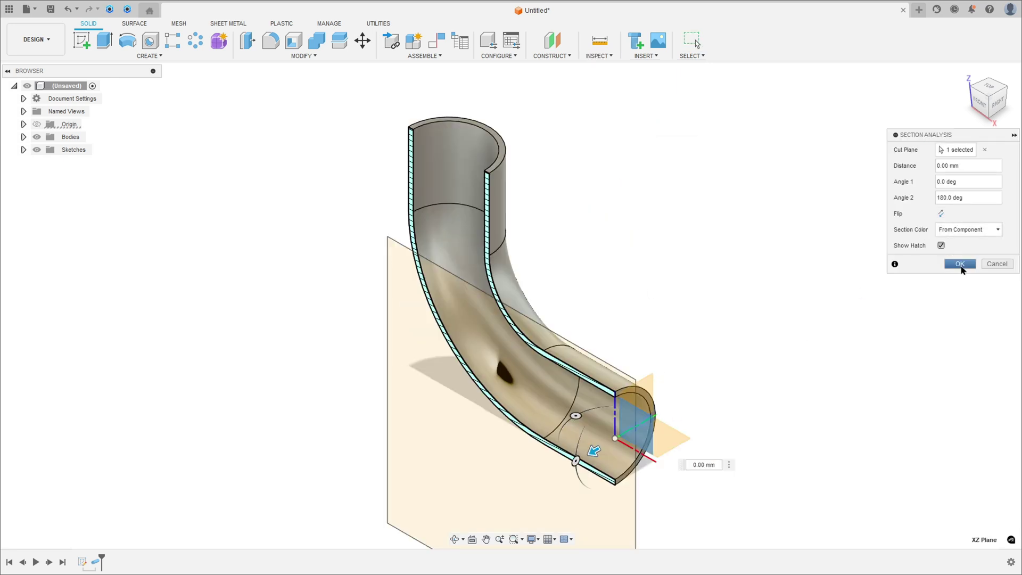
click(960, 263)
shift+middle_drag(845, 265, 573, 77)
Measure the pipe end's 150 mm inner and 170 mm outer edges, then hide the section
click(600, 41)
click(601, 412)
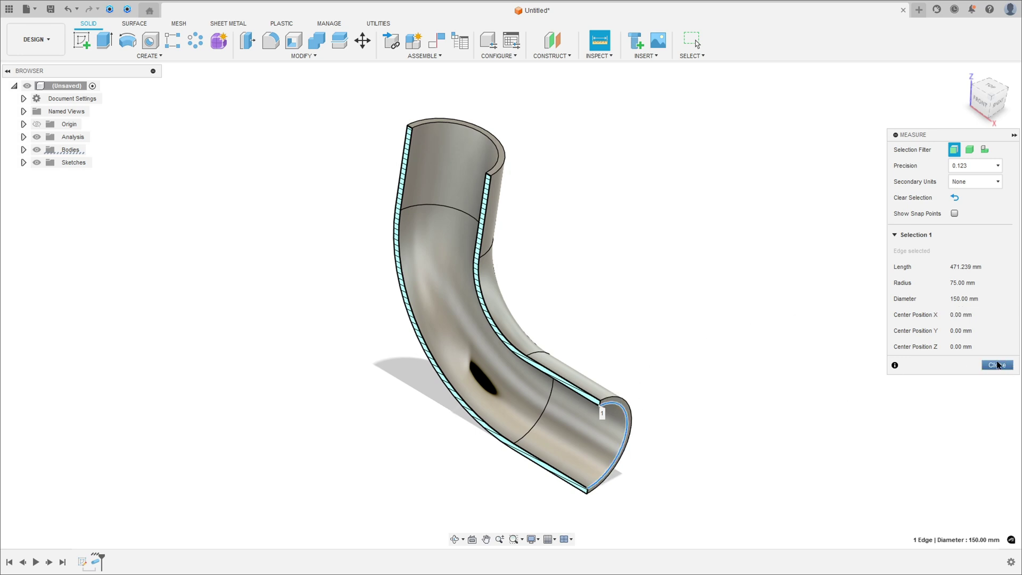
click(738, 365)
click(622, 403)
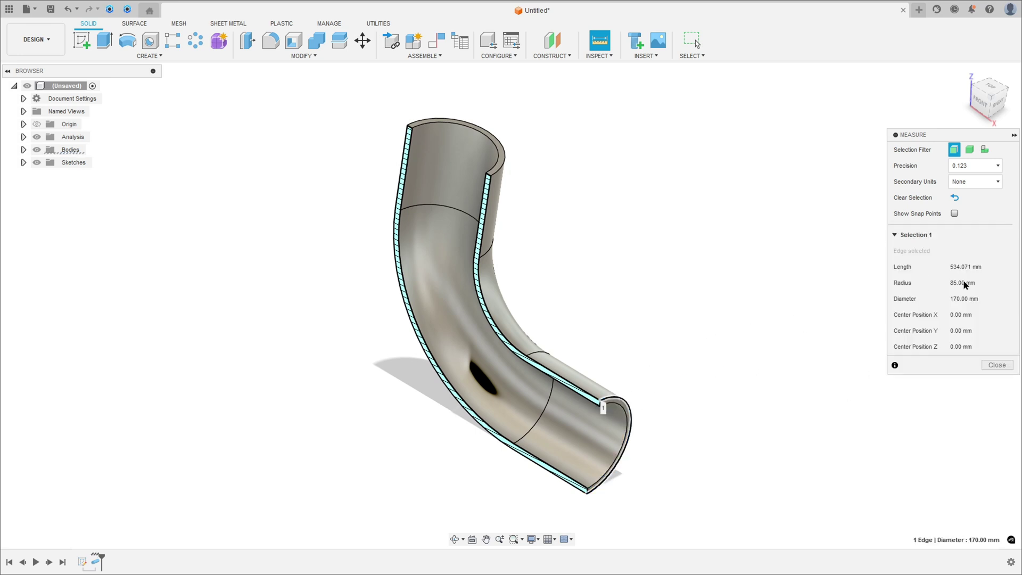
click(997, 365)
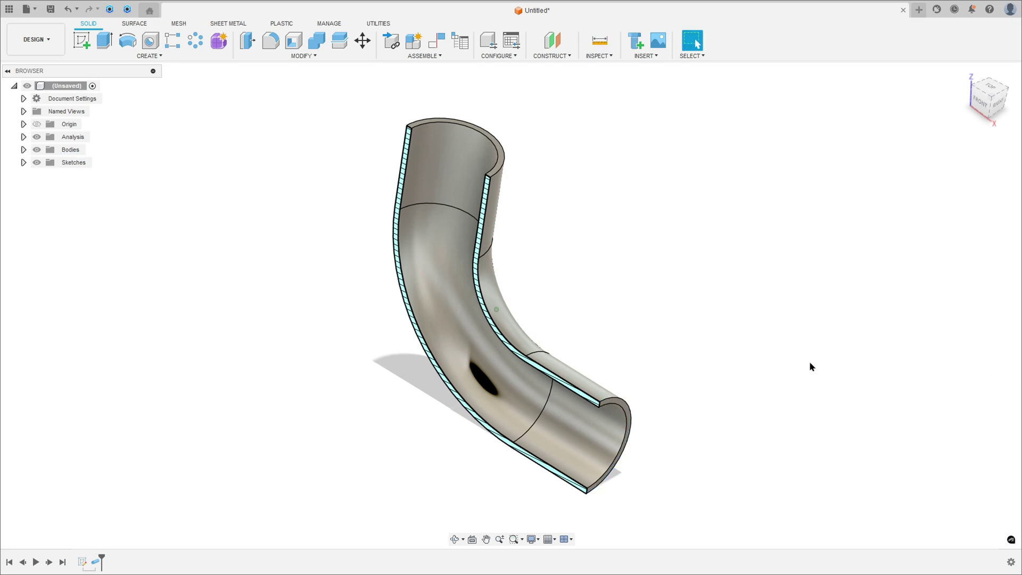
click(37, 137)
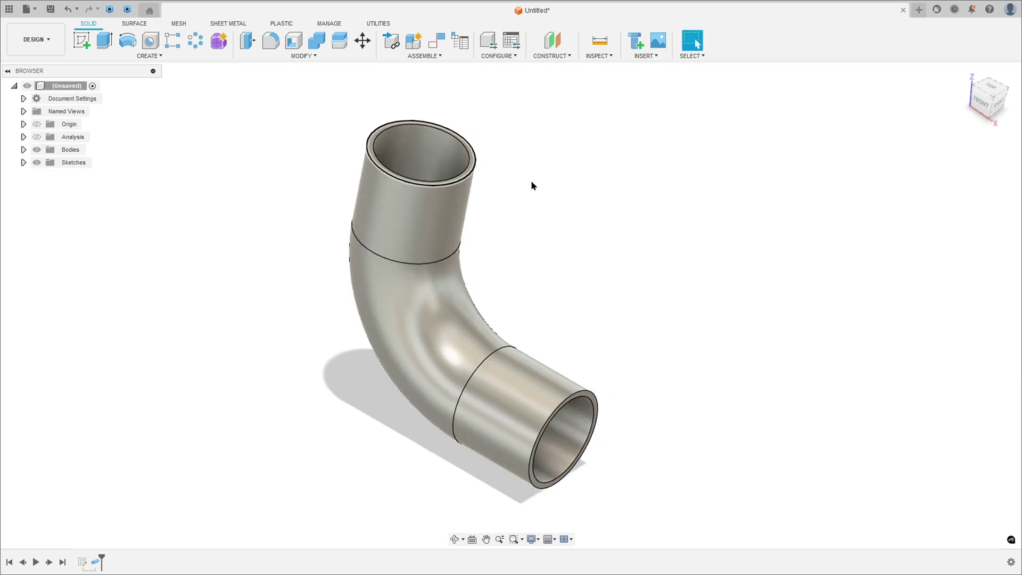
key(alt+Tab)
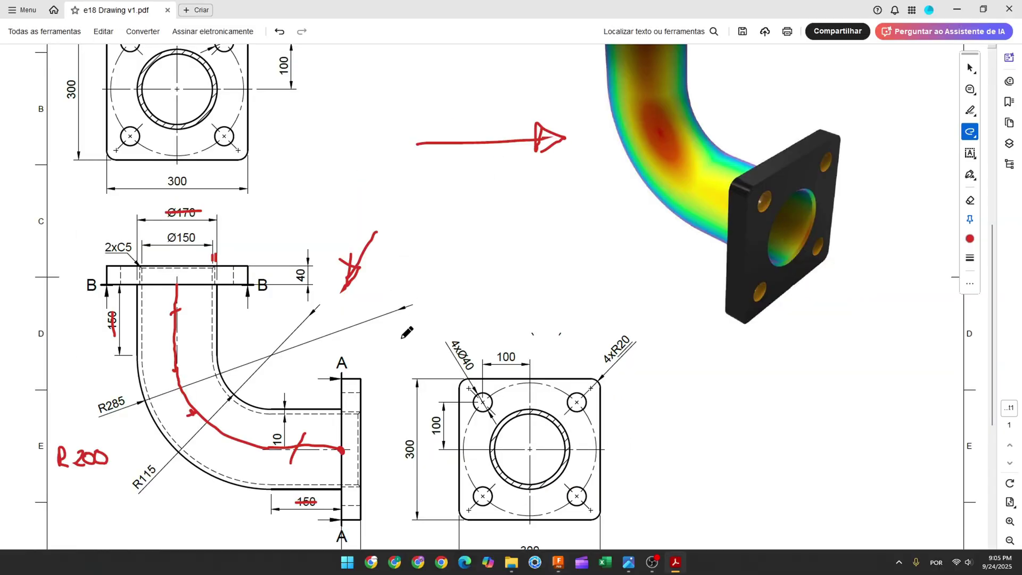
Draw red arrows at the flange and the 100 dimension, and mark the section A label
scroll(346, 370, down, 1)
mouse_move(648, 236)
mouse_down()
mouse_move(702, 226)
mouse_move(700, 241)
mouse_up()
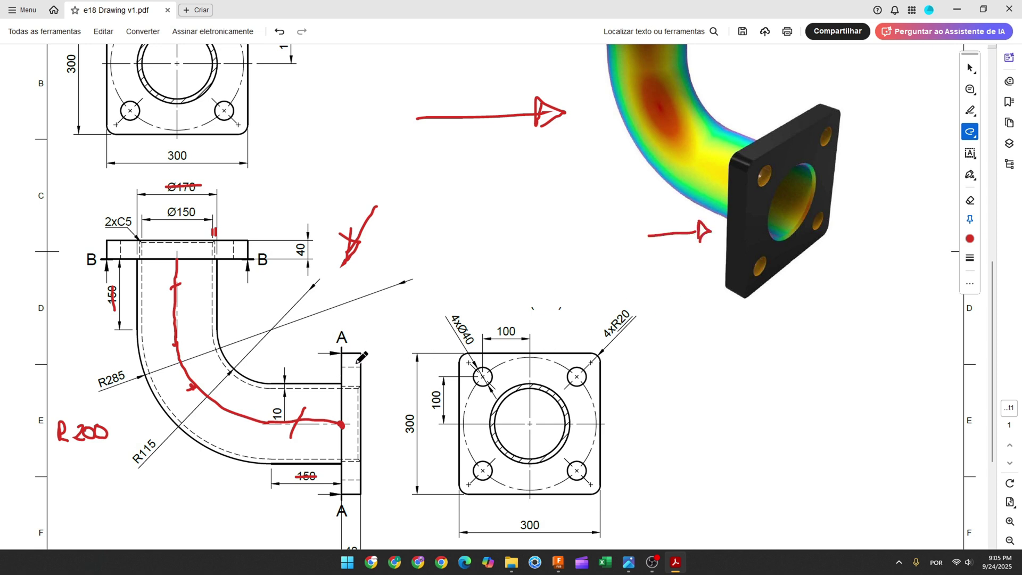
scroll(375, 356, down, 1)
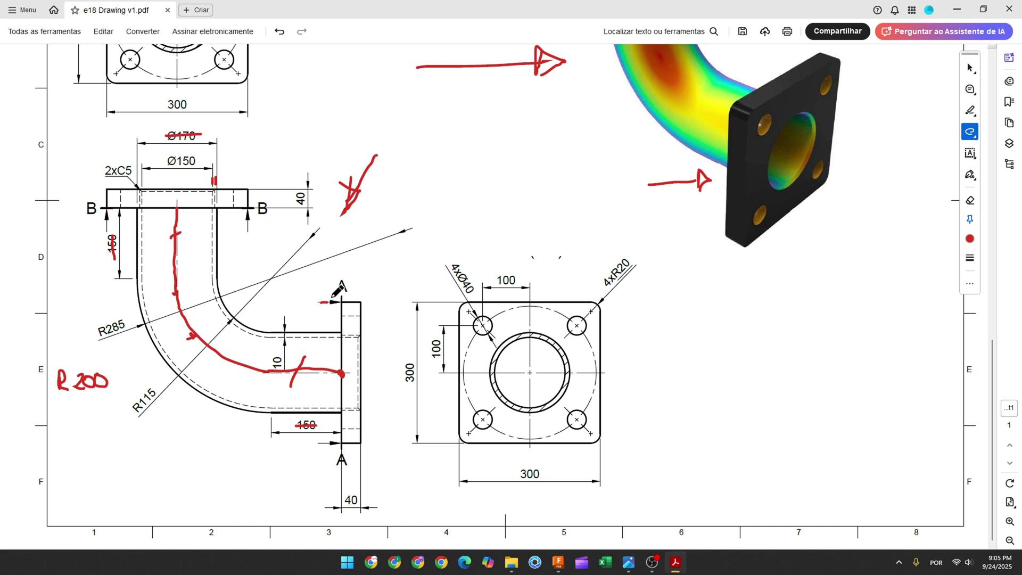
drag(341, 282, 347, 294)
drag(494, 254, 518, 269)
key(Escape)
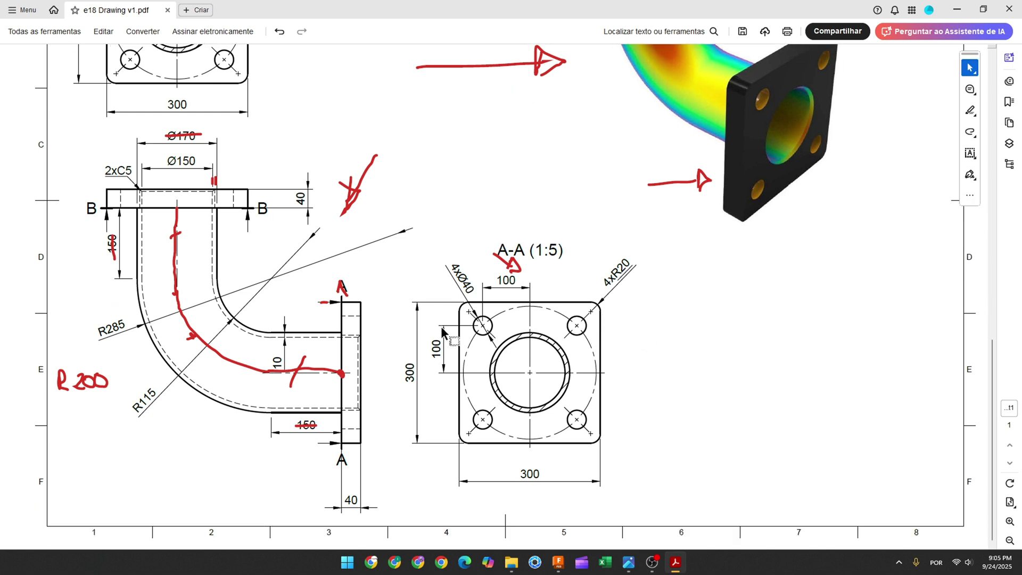
Strike through both 300 dimensions and the 4xR20 callout in red
click(970, 132)
drag(410, 356, 411, 384)
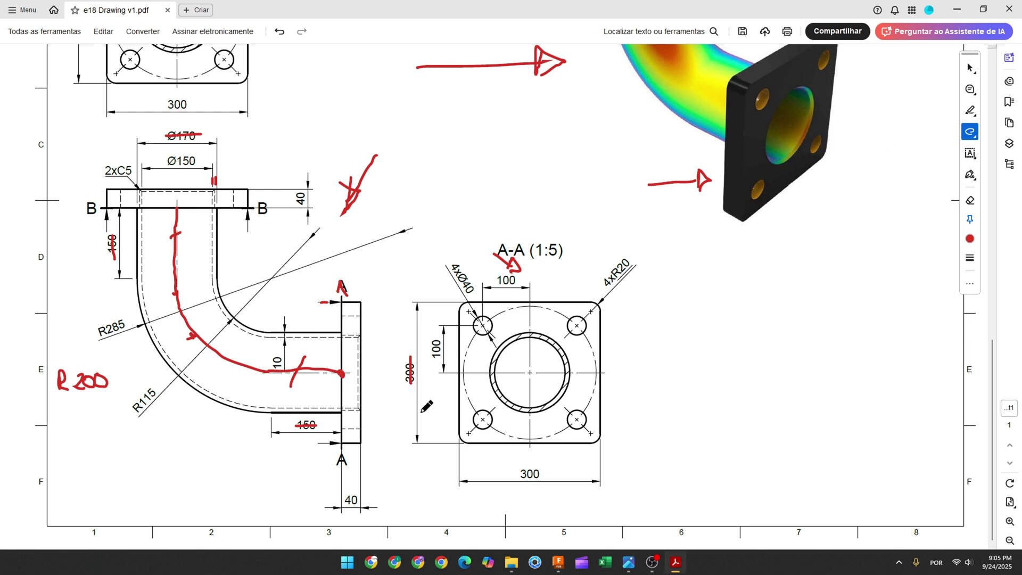
drag(519, 474, 547, 476)
drag(606, 287, 629, 260)
Back in Fusion, start a sketch on the pipe's end face
key(alt+Tab)
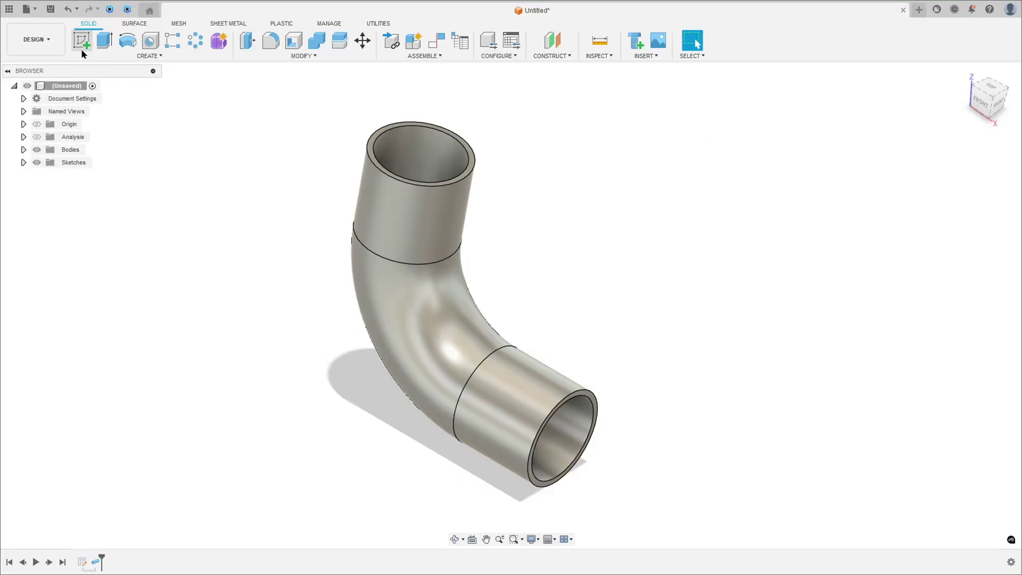
scroll(585, 426, up, 3)
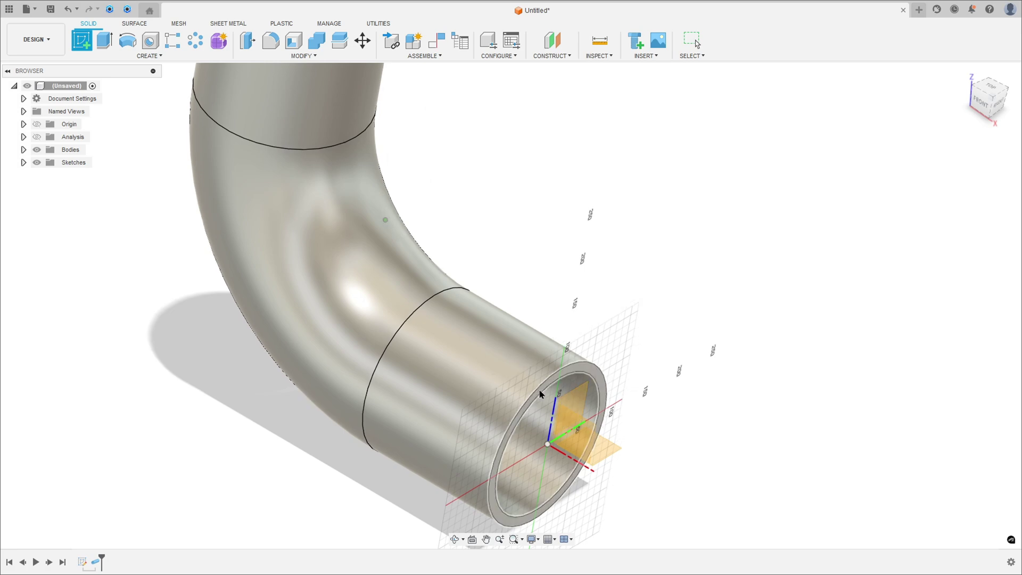
click(542, 395)
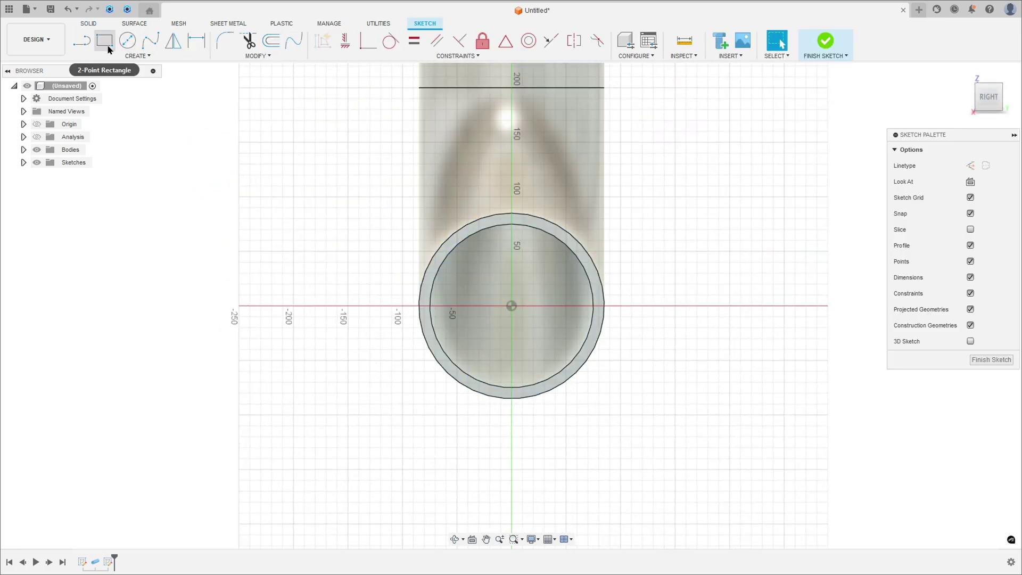
click(105, 41)
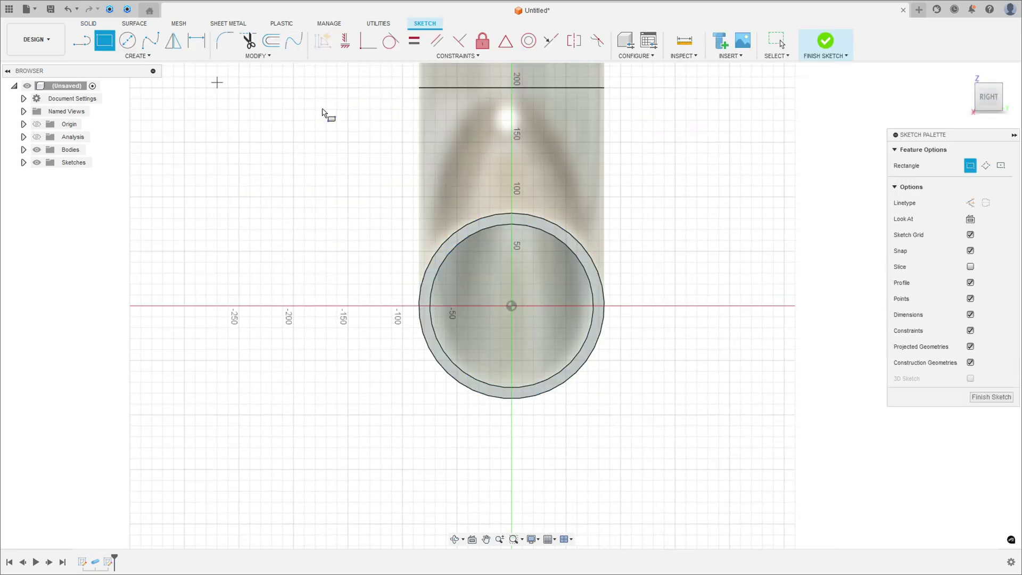
Draw a 300 × 300 centre rectangle anchored at the origin
click(1001, 166)
click(511, 306)
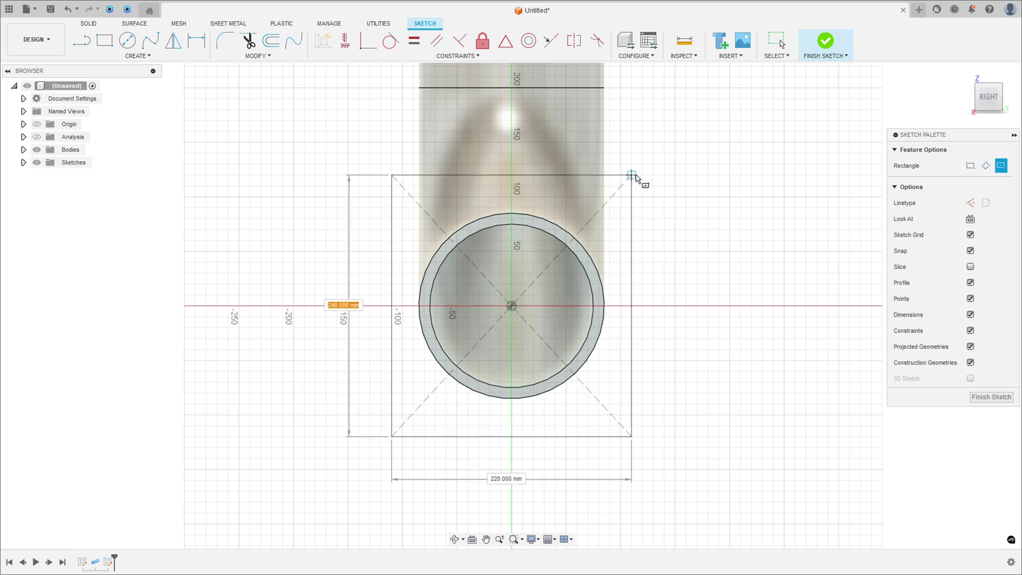
text(300)
key(Tab)
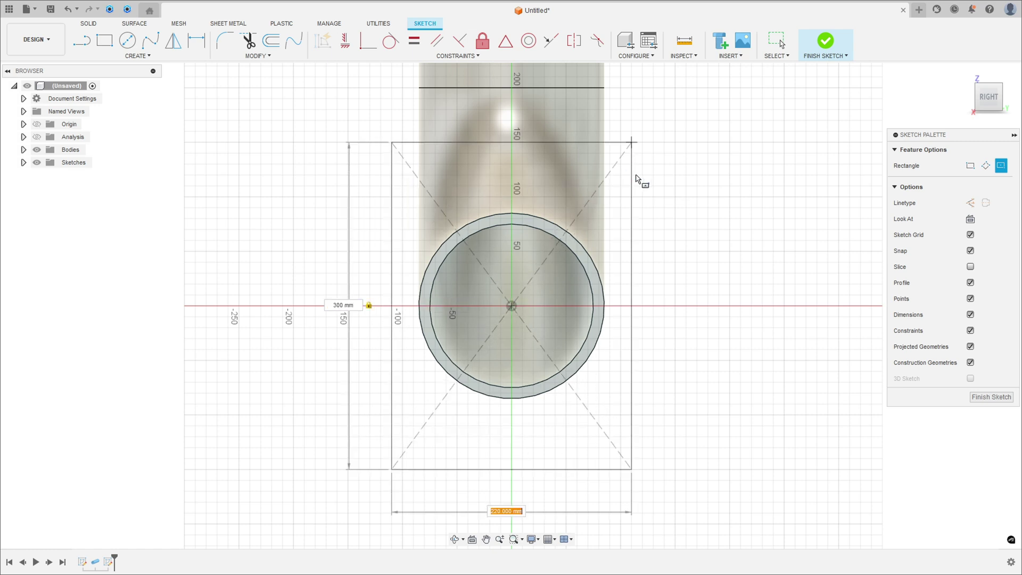
text(300)
key(Return)
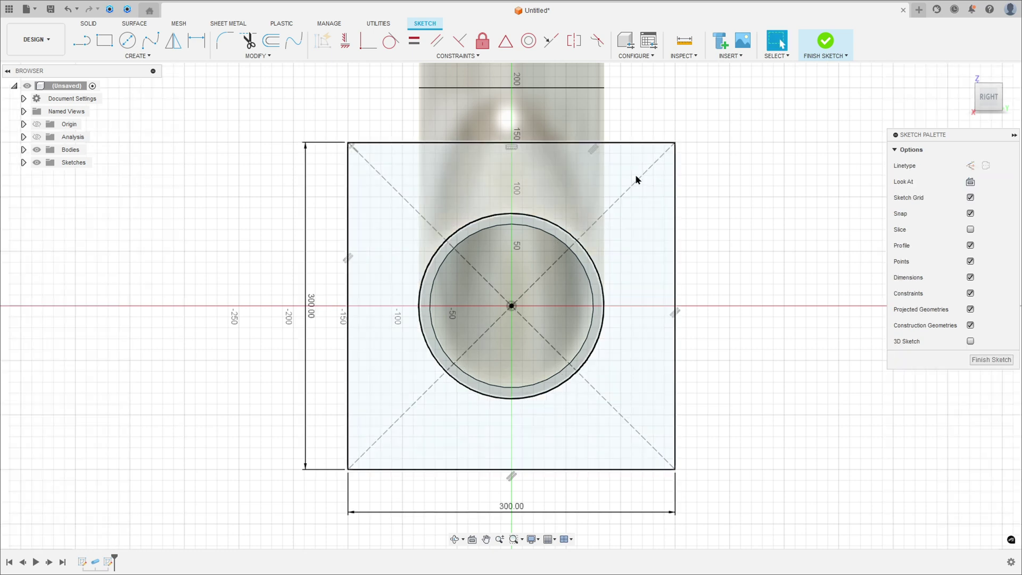
Round all four corners of the square with R20 sketch fillets
click(226, 41)
click(365, 143)
click(348, 162)
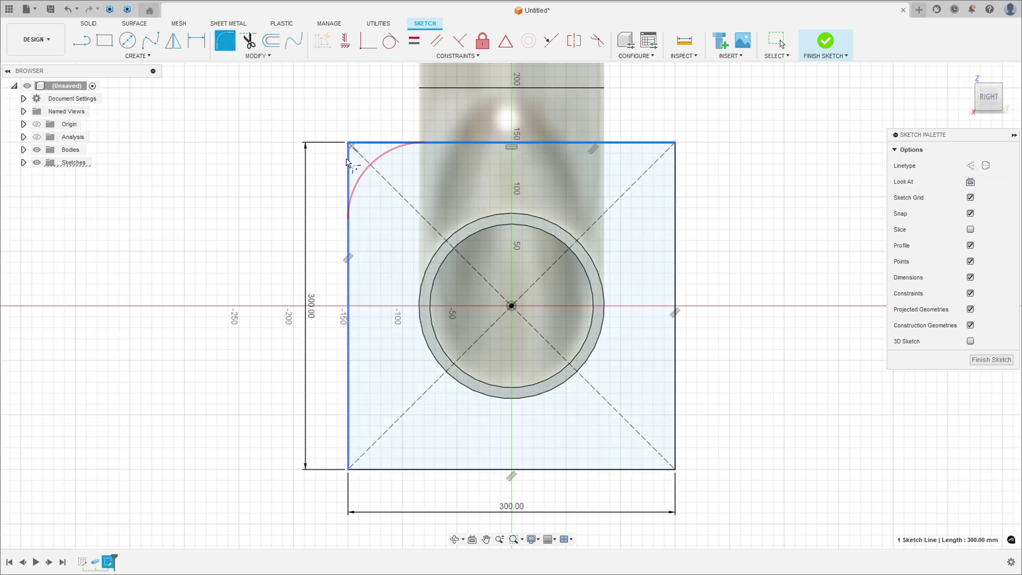
click(347, 162)
text(20)
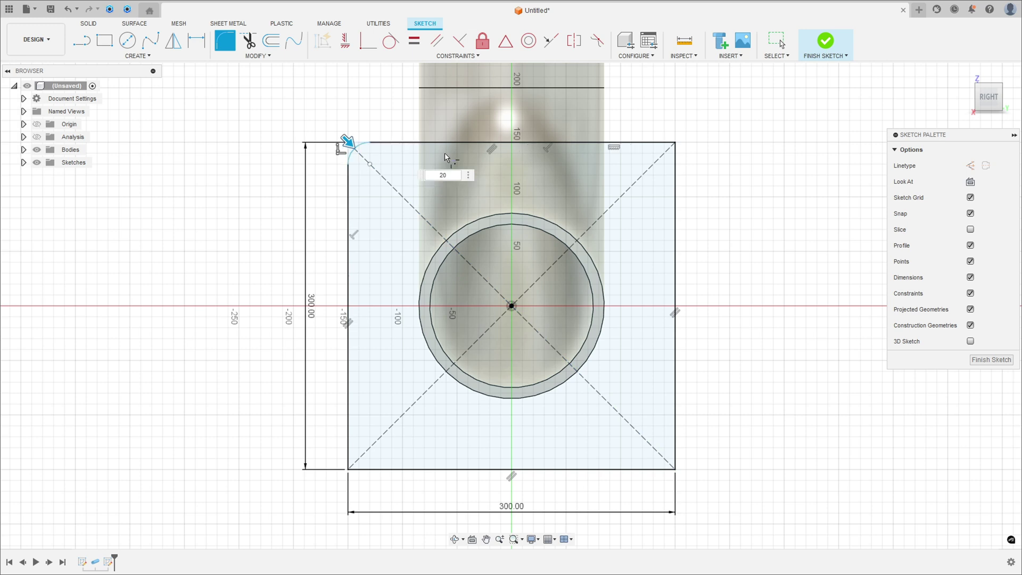
click(653, 144)
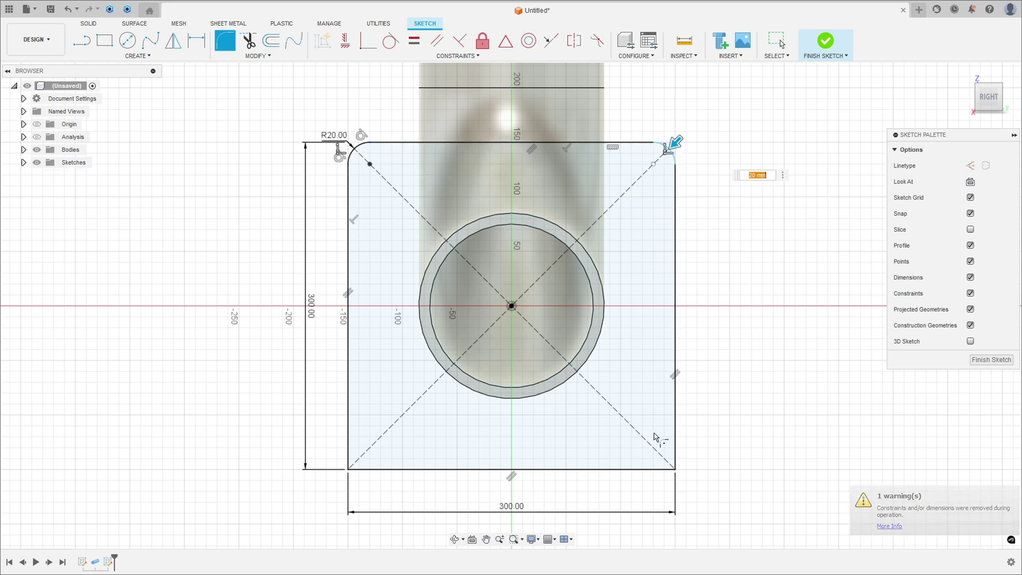
click(676, 454)
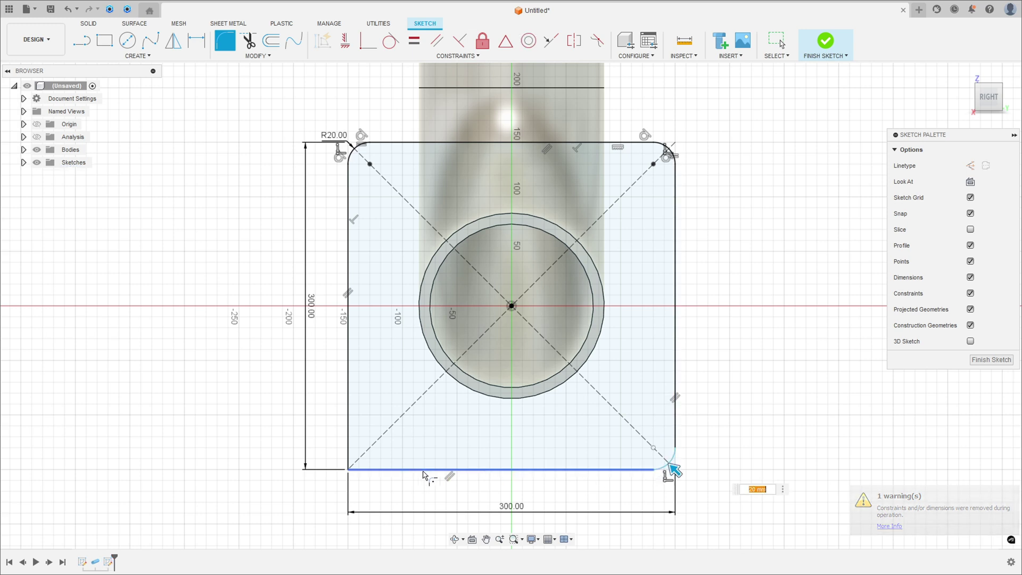
click(357, 472)
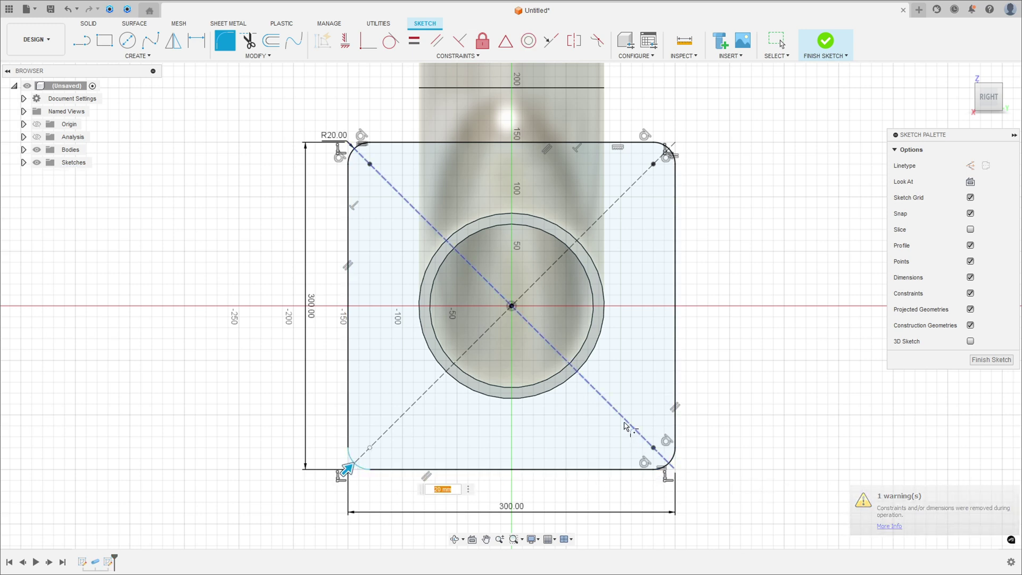
click(346, 464)
key(Escape)
middle_drag(710, 324, 634, 323)
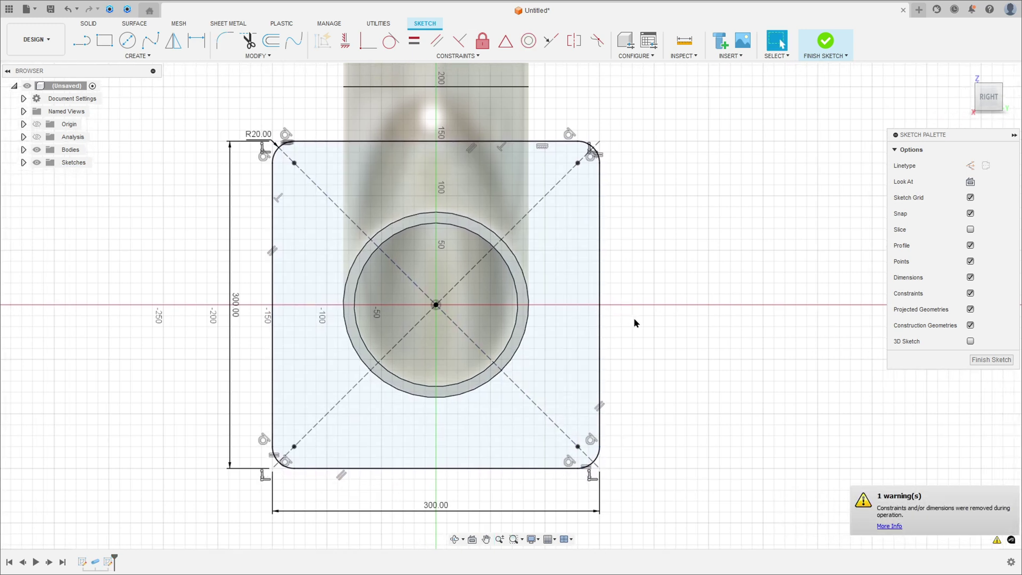
key(alt+Tab)
Draw a 200 × 200 construction centre rectangle at the origin and move its vertical dimension left
click(136, 56)
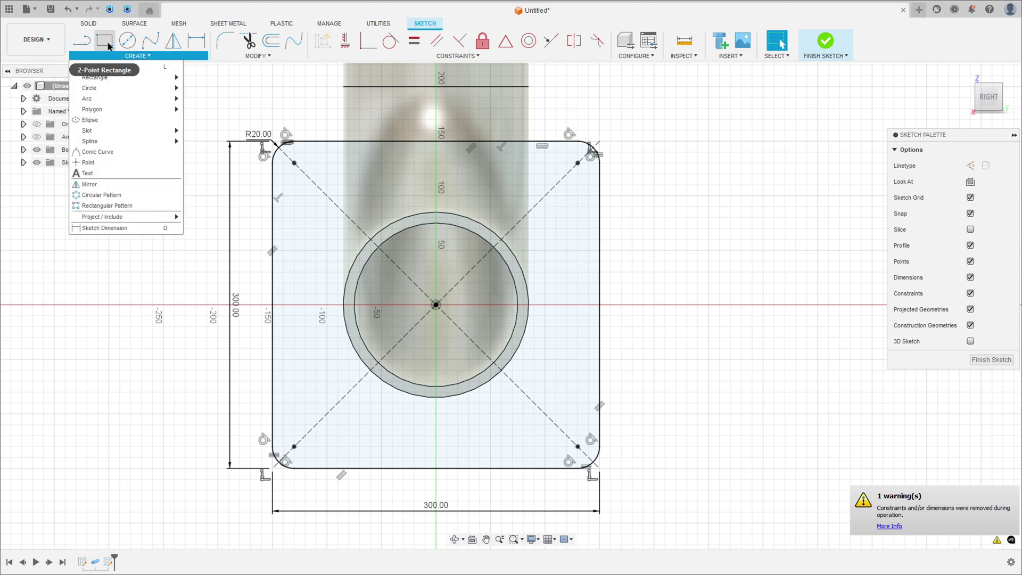
click(109, 46)
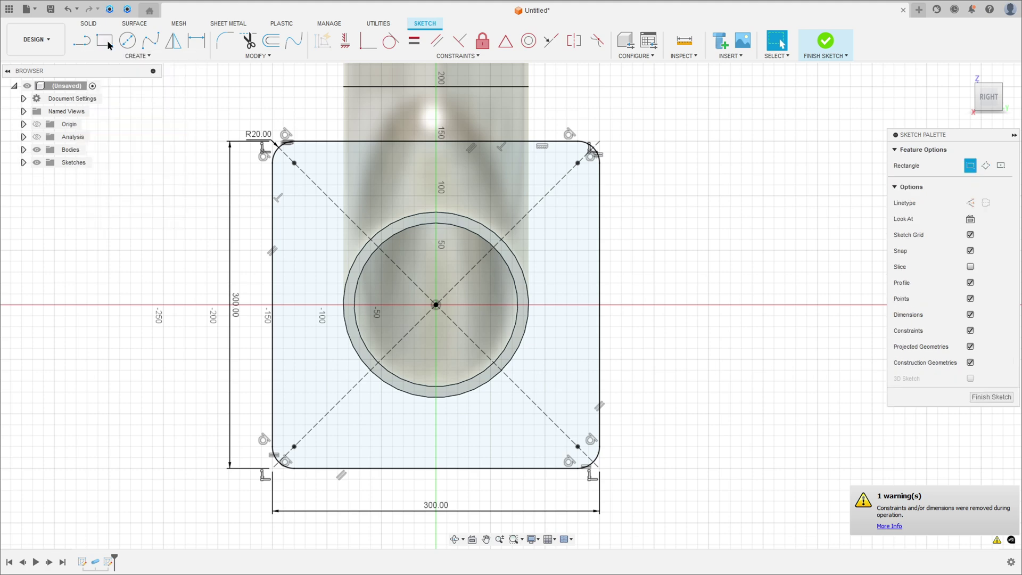
click(1000, 166)
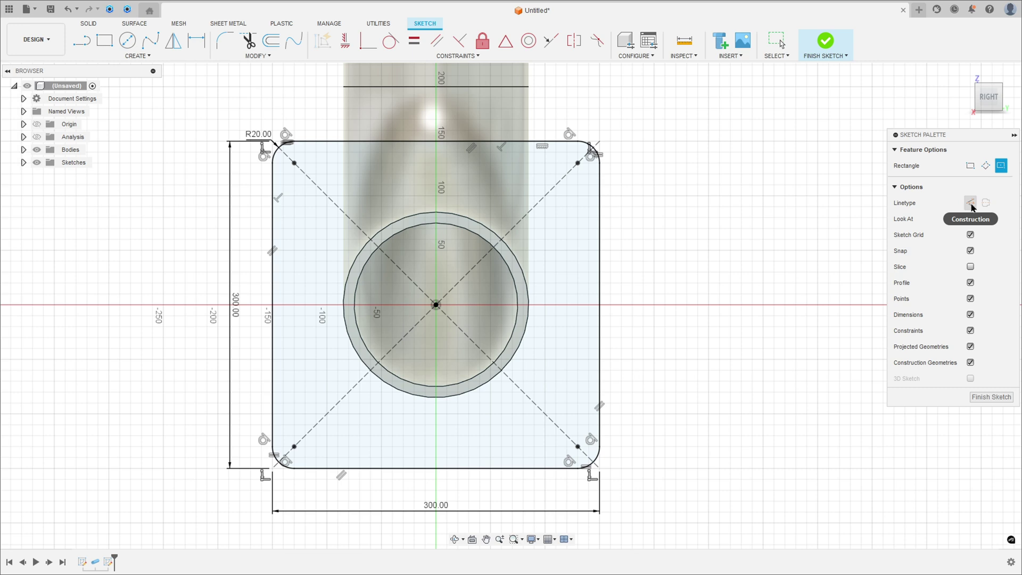
click(970, 204)
click(436, 306)
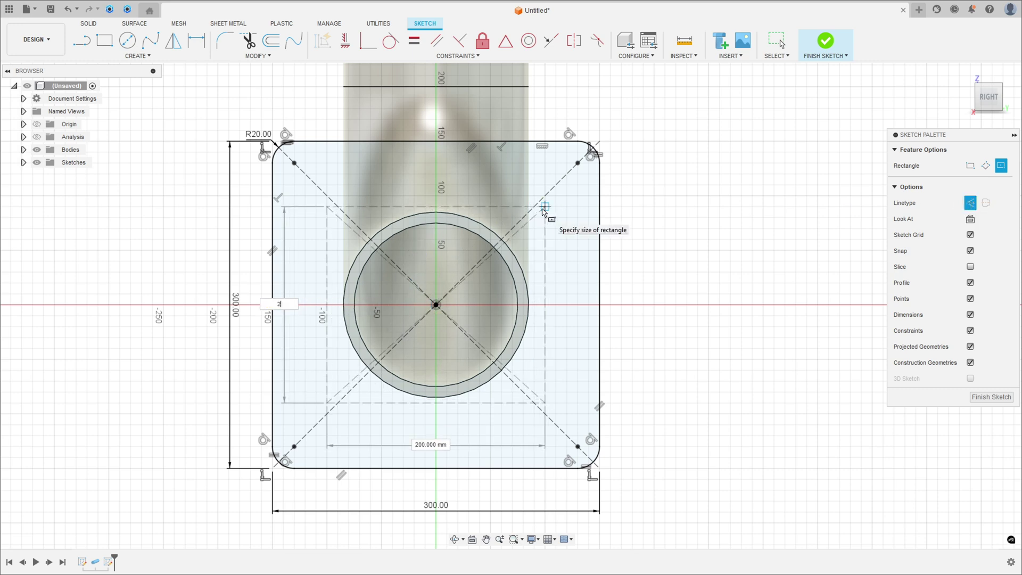
key(Tab)
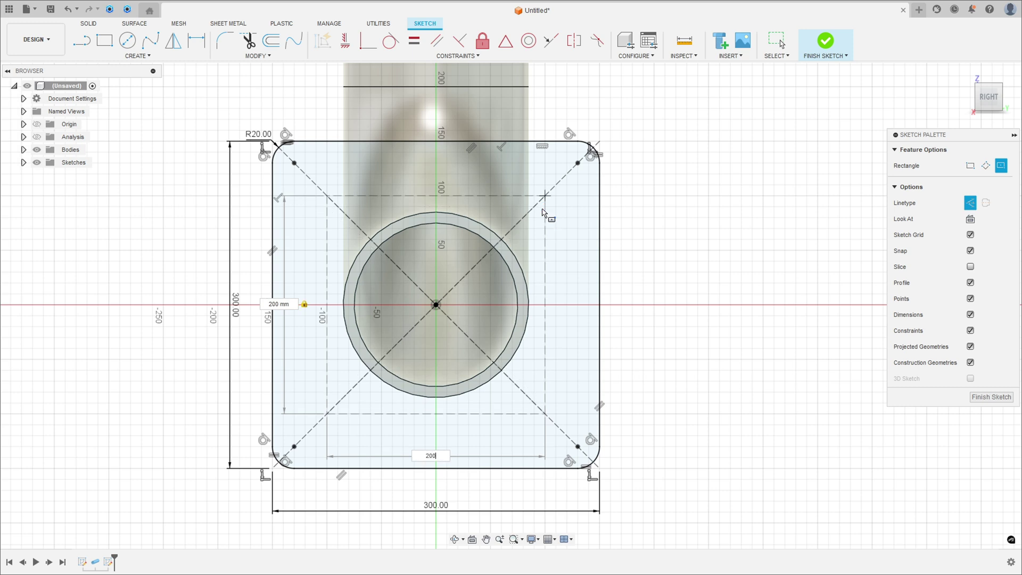
key(Return)
key(Escape)
drag(290, 306, 257, 307)
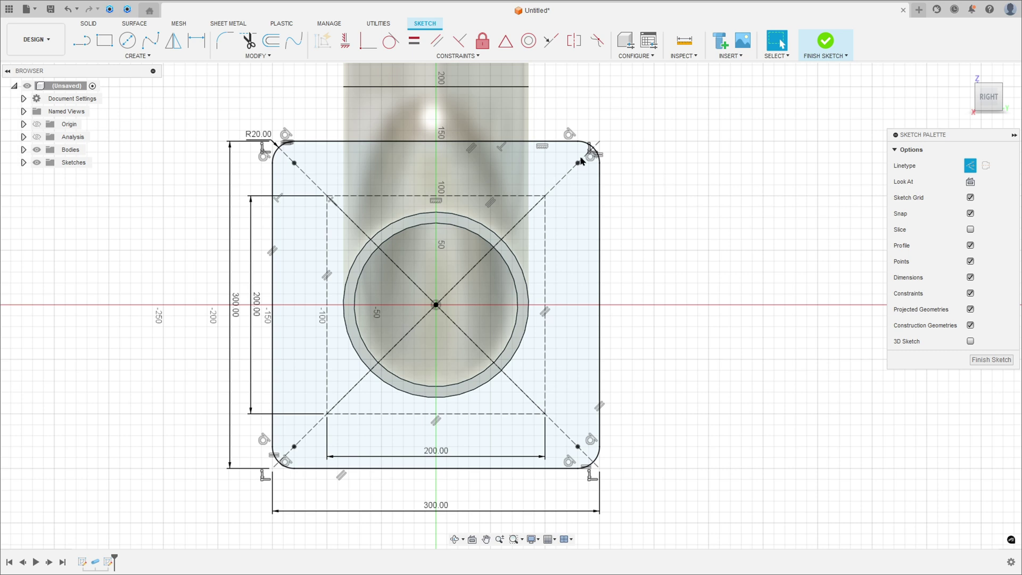
click(127, 40)
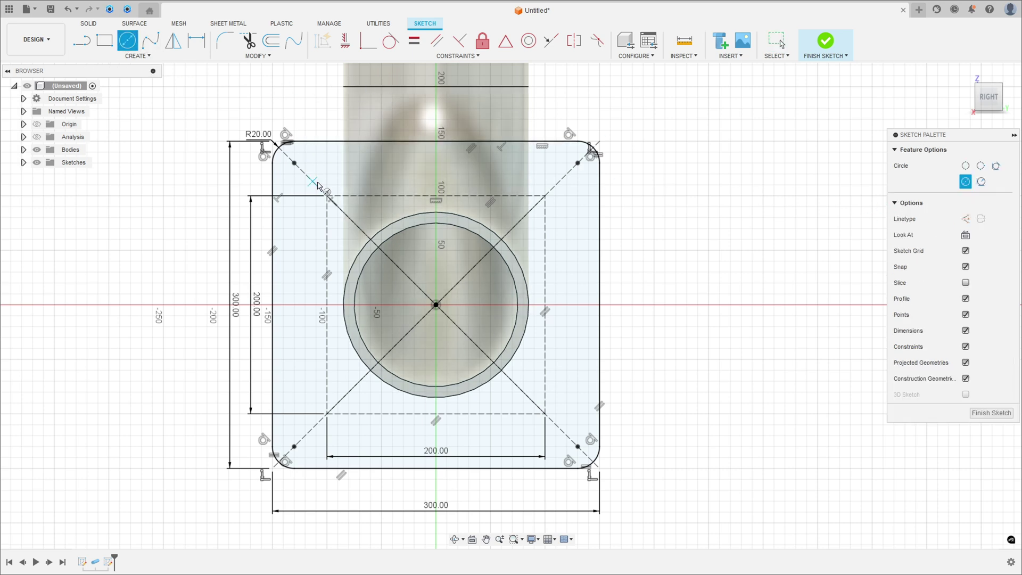
Draw a bolt-hole circle on each corner of the construction square, the first Ø40
click(327, 196)
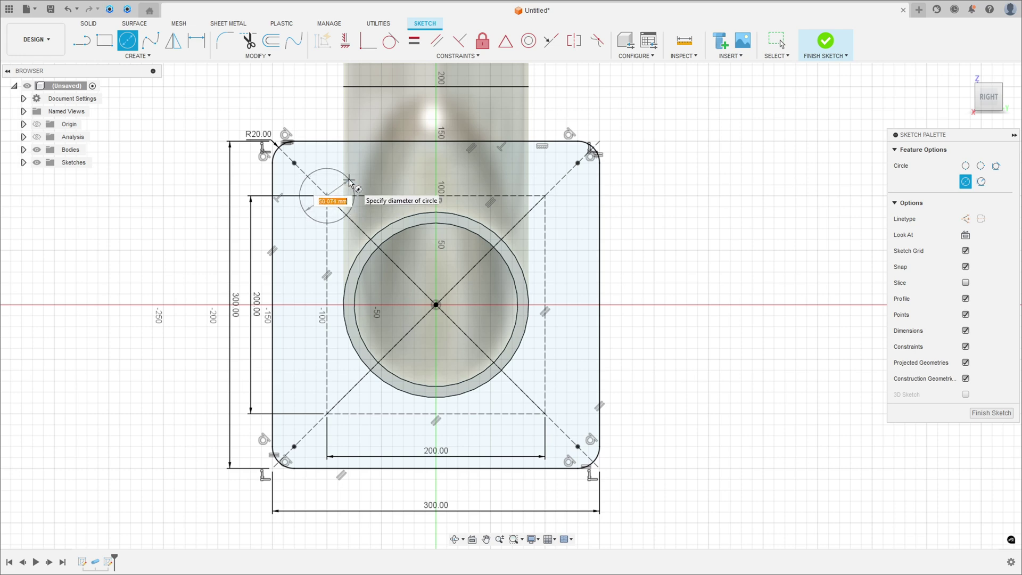
text(40)
key(Tab)
key(Return)
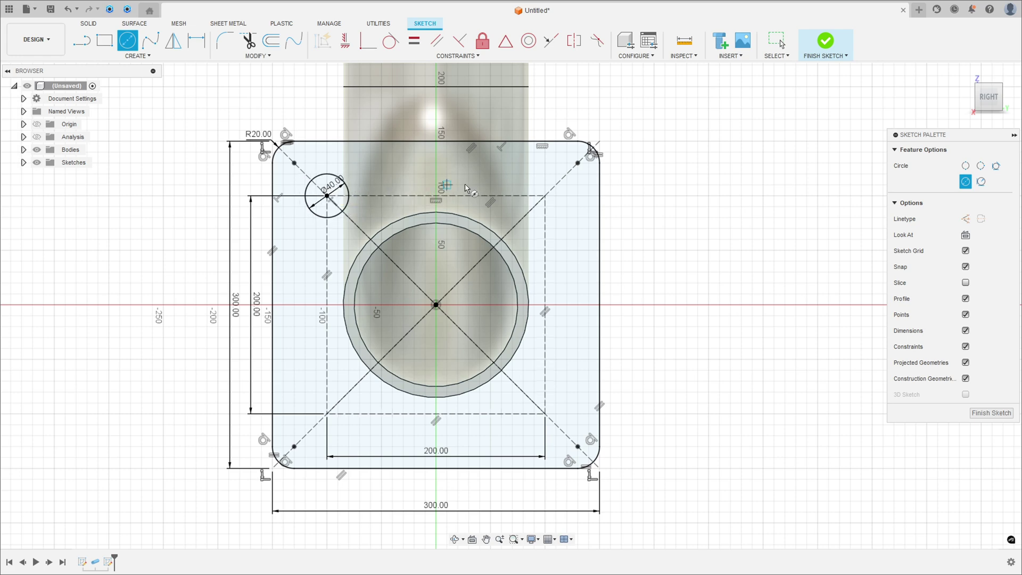
click(545, 196)
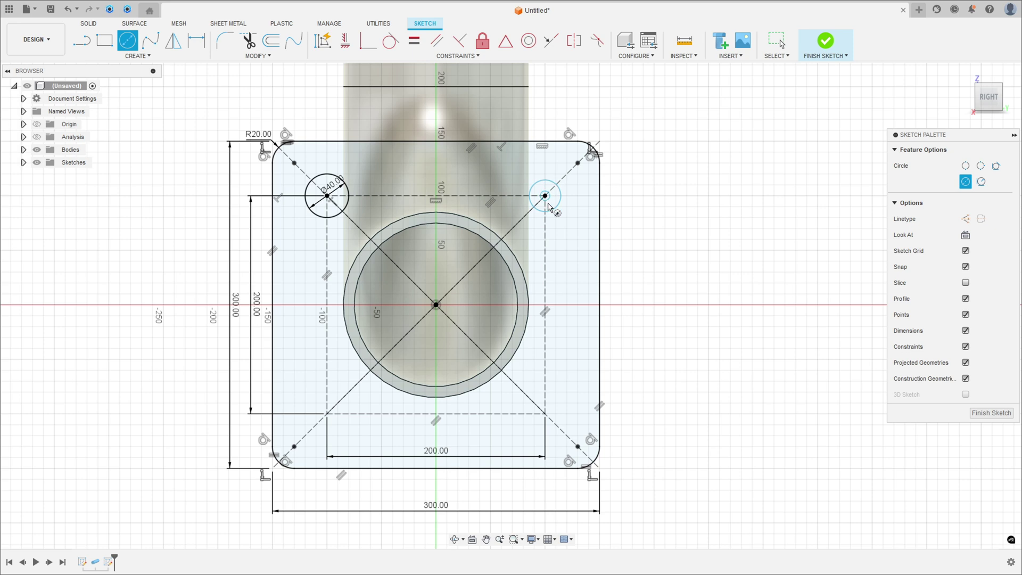
click(545, 413)
click(327, 414)
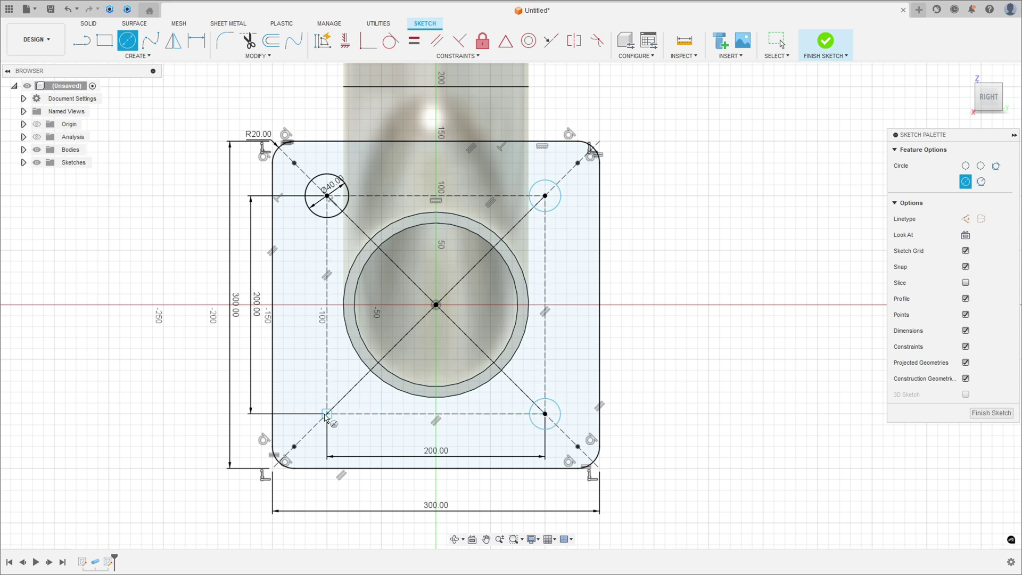
click(313, 401)
key(Escape)
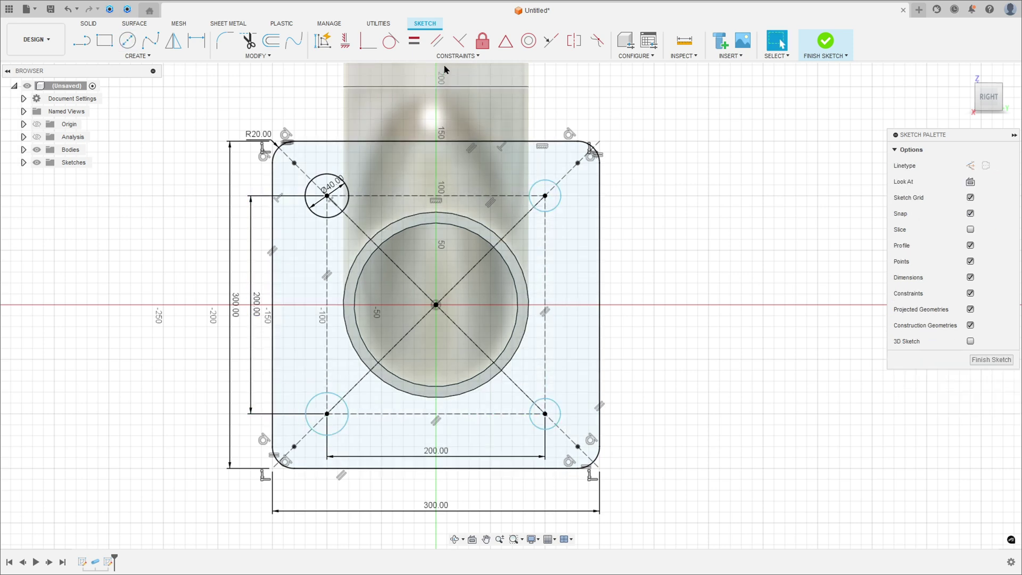
Apply Equal constraints so all four bolt holes match the Ø40 circle
click(414, 41)
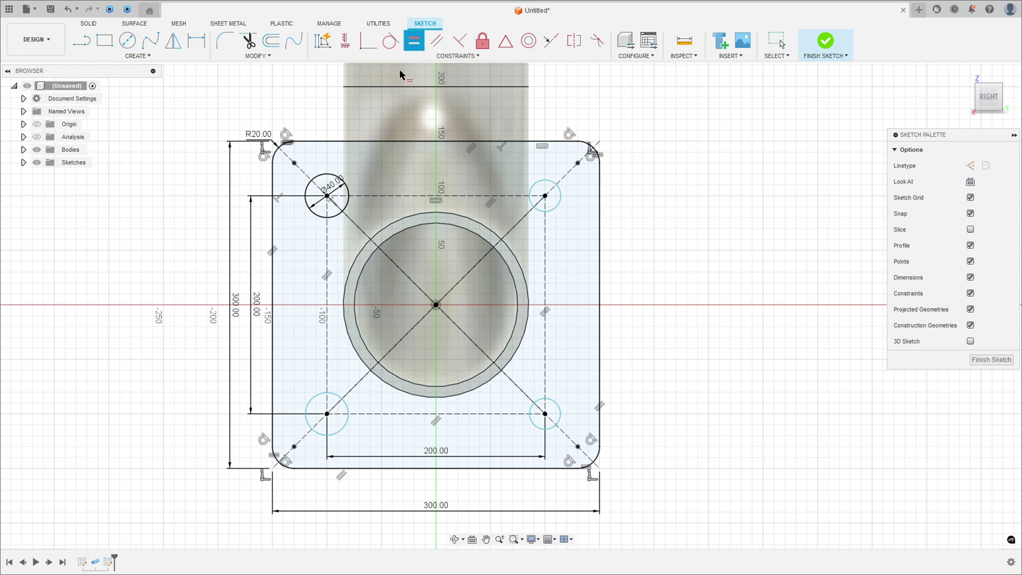
click(348, 209)
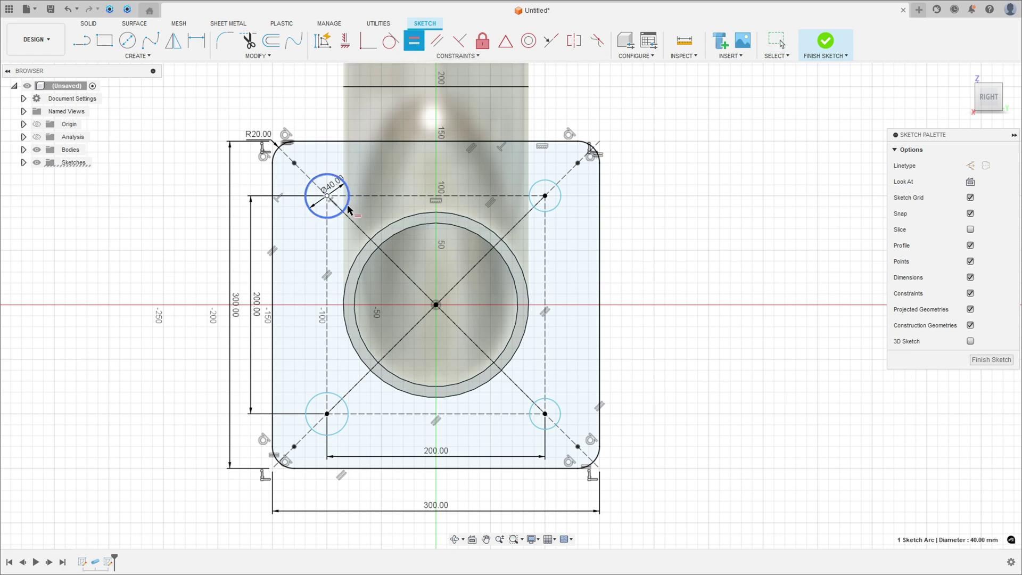
click(561, 204)
click(532, 419)
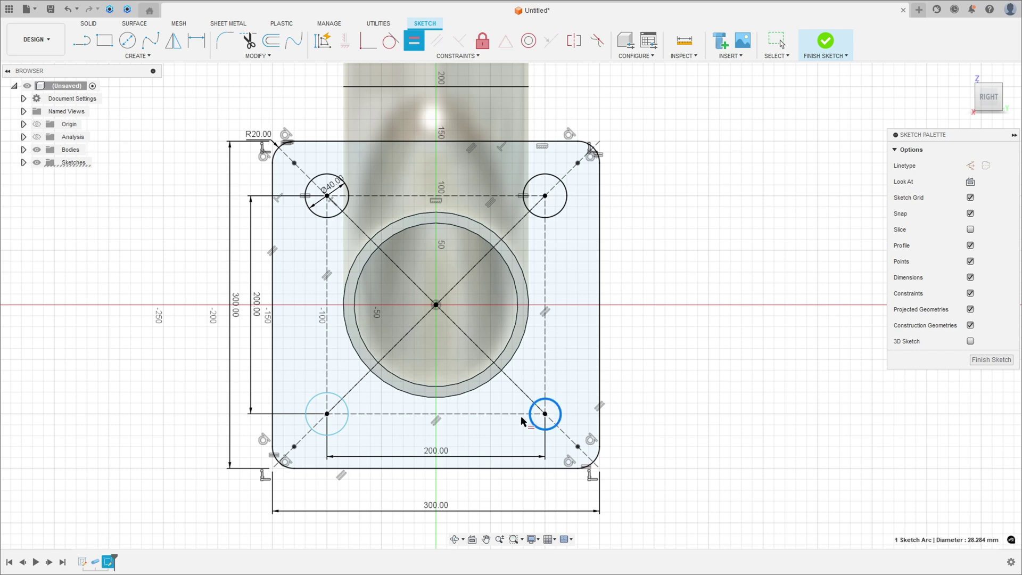
click(530, 213)
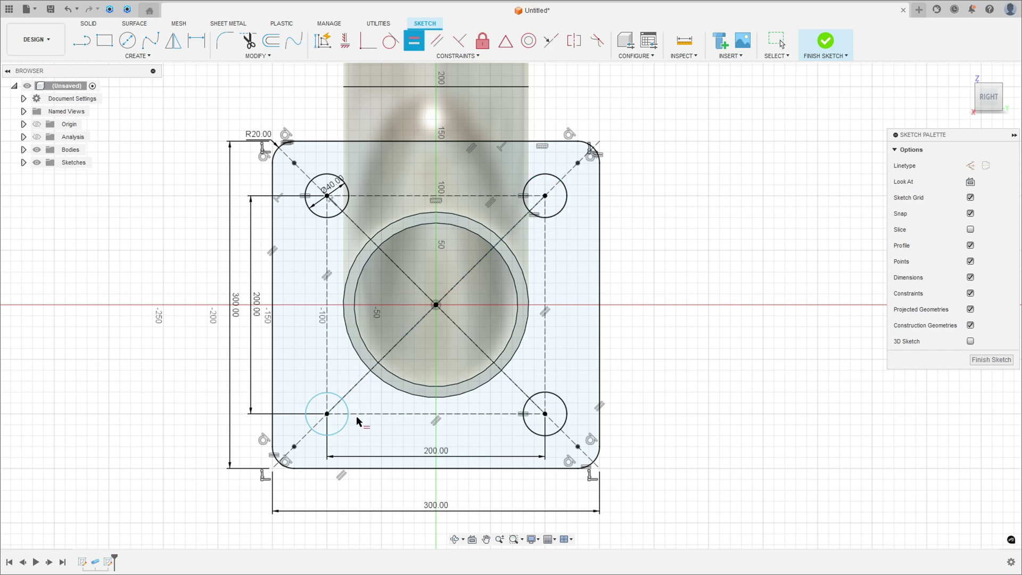
click(347, 424)
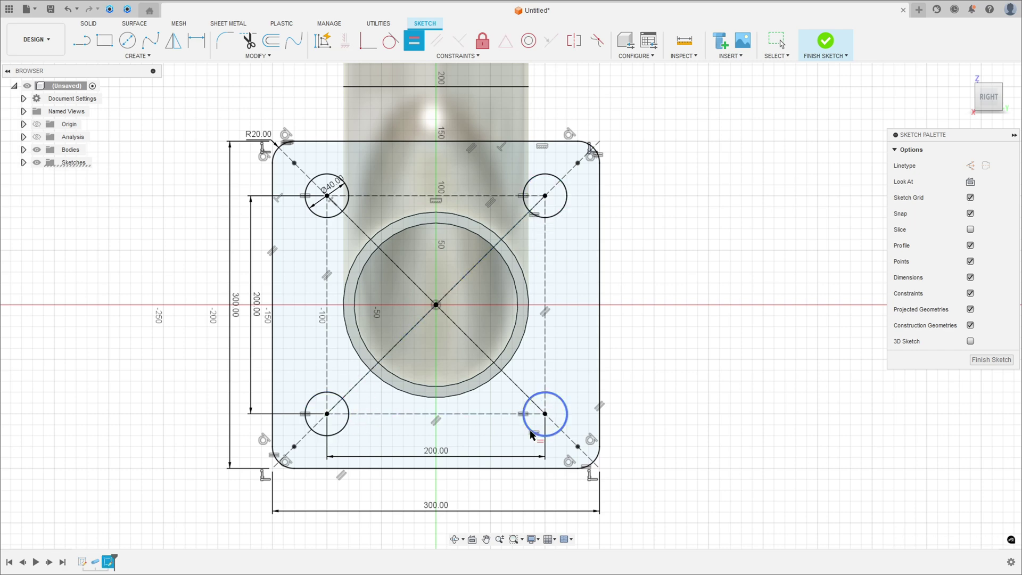
click(531, 433)
key(Escape)
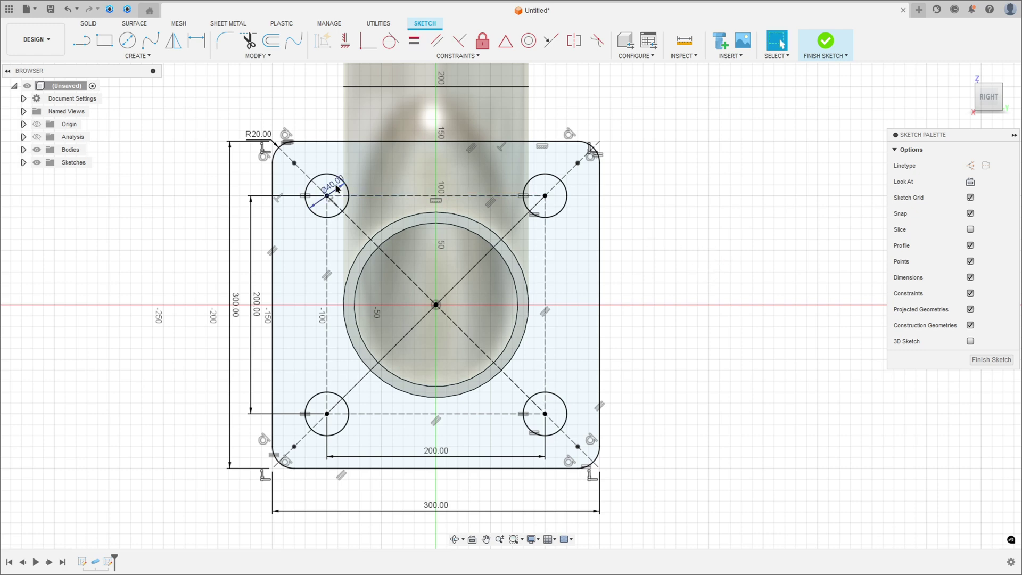
Move the Ø40.00 label clear of the hole and project the pipe's ring end face into the sketch
drag(333, 186, 300, 101)
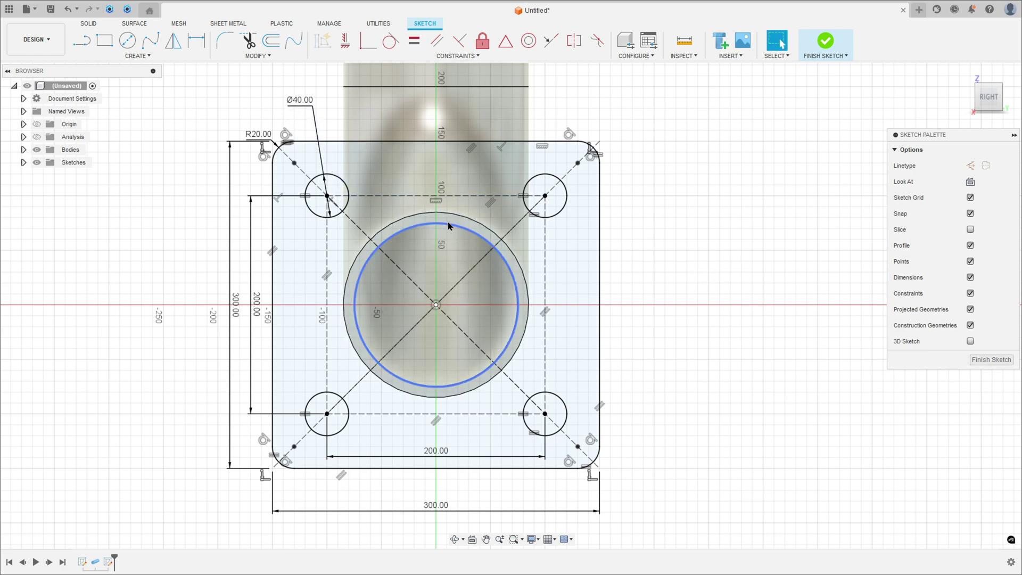
click(138, 55)
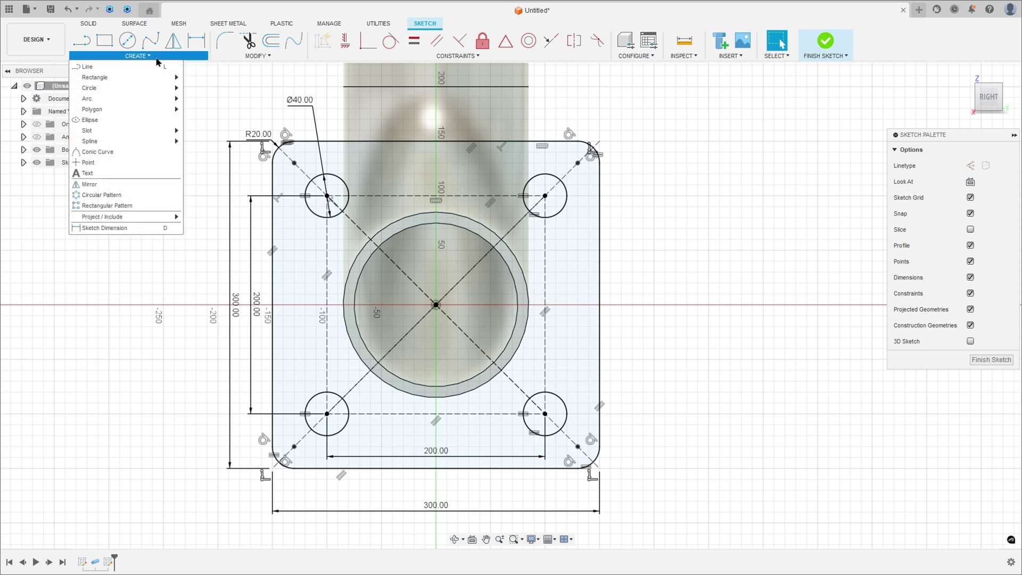
mouse_move(117, 221)
click(202, 218)
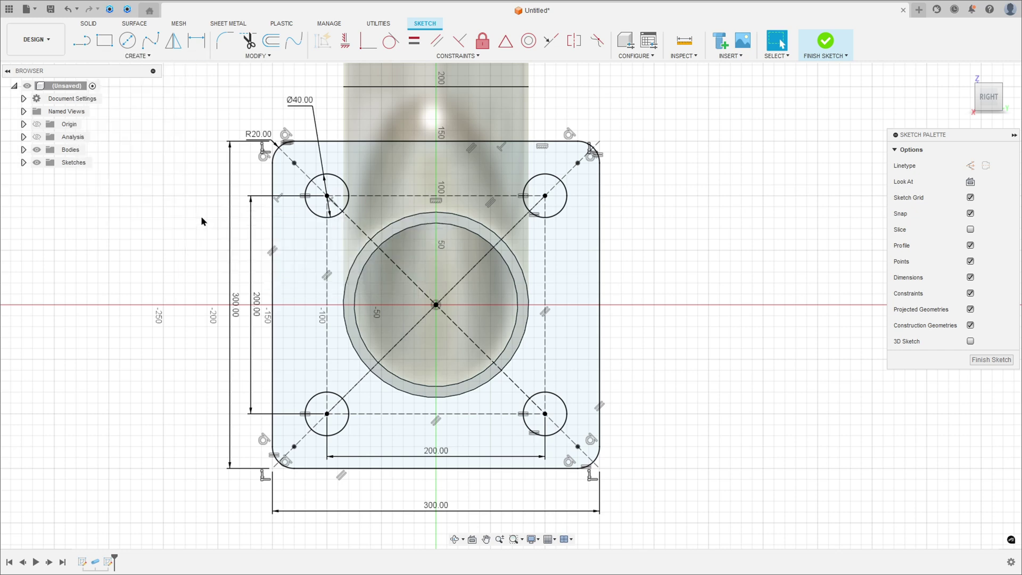
click(418, 225)
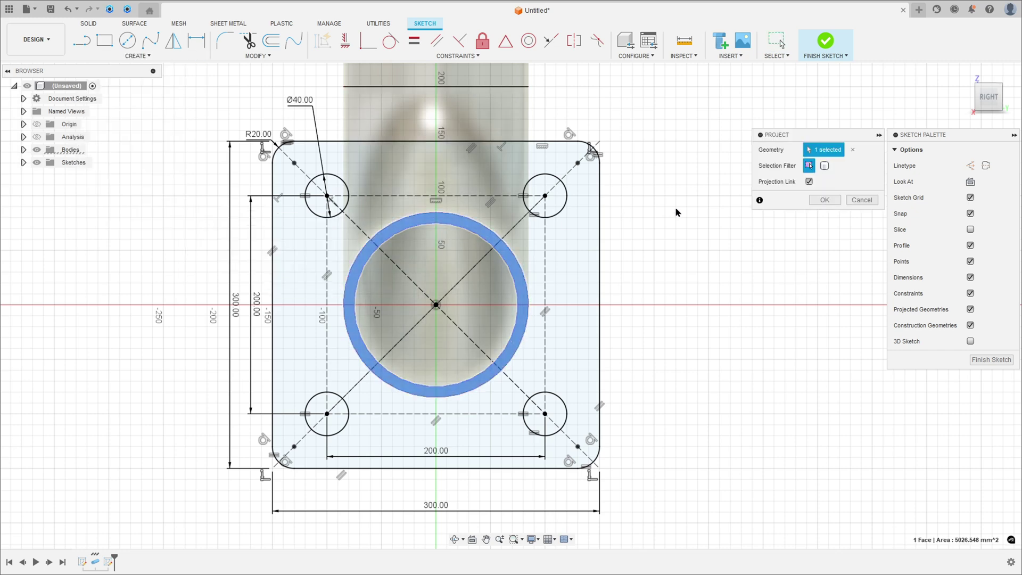
click(833, 201)
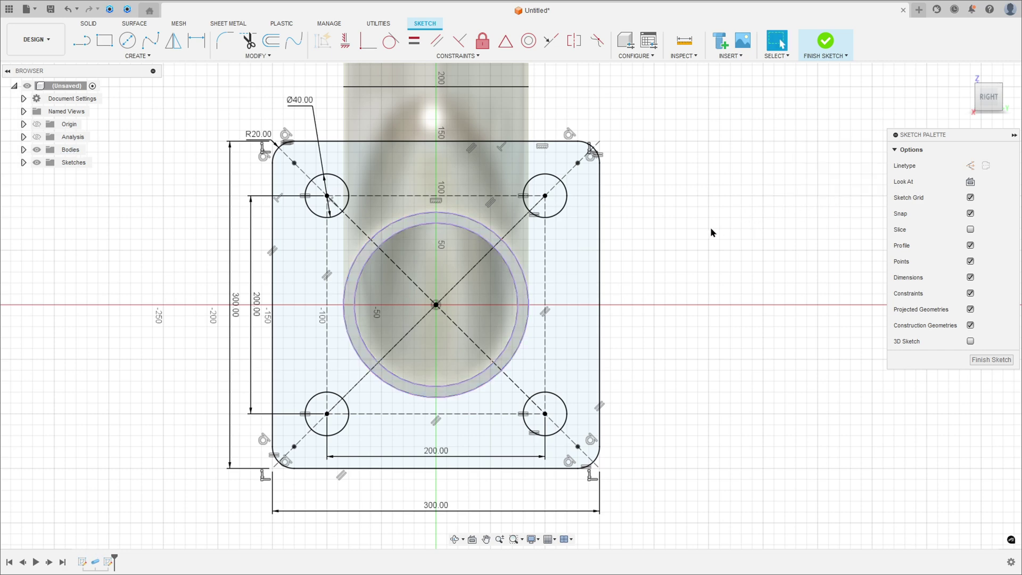
Check the reference drawing in Acrobat and return to the flange sketch
scroll(644, 239, down, 2)
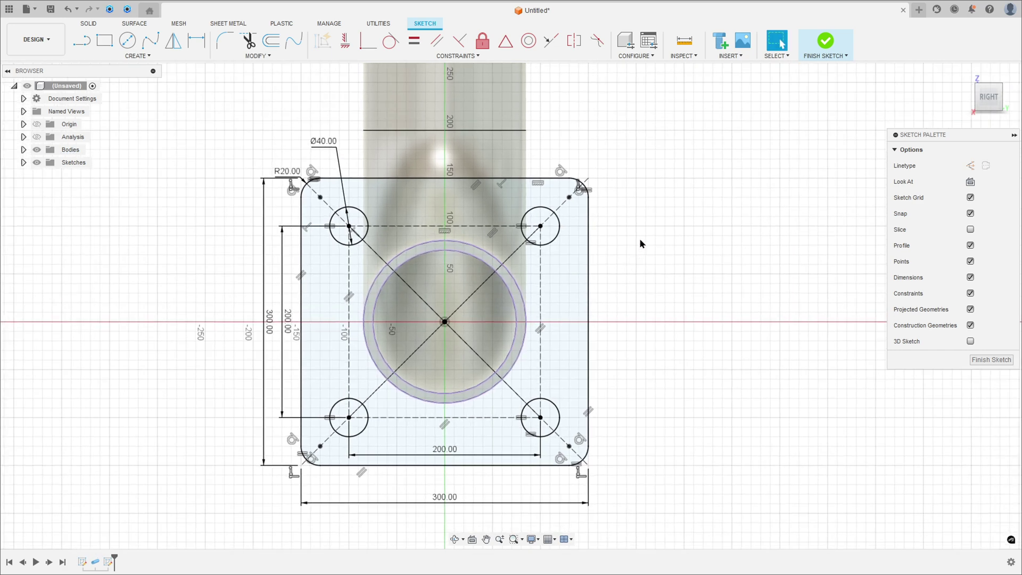
key(alt+Tab)
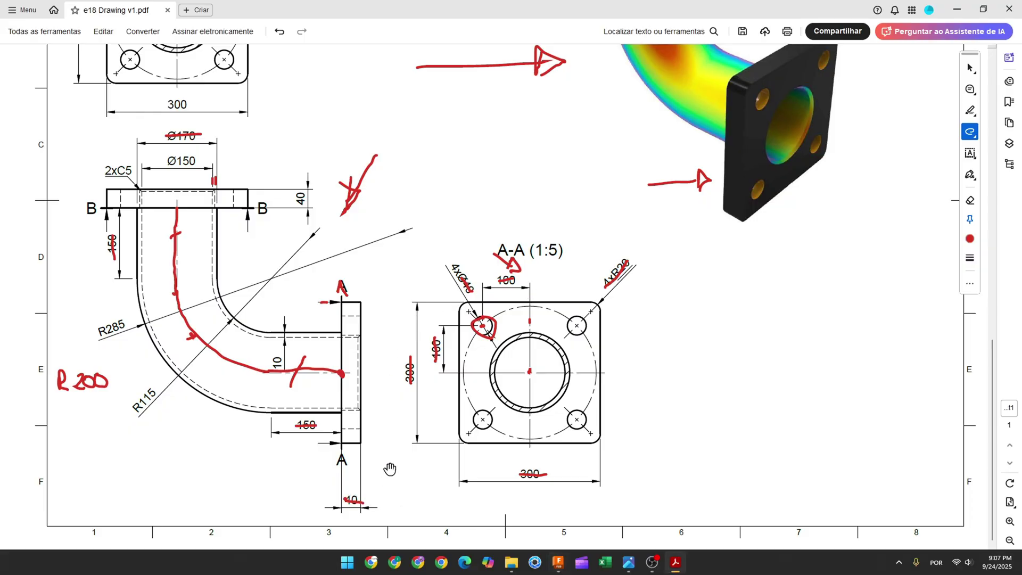
key(alt+Tab)
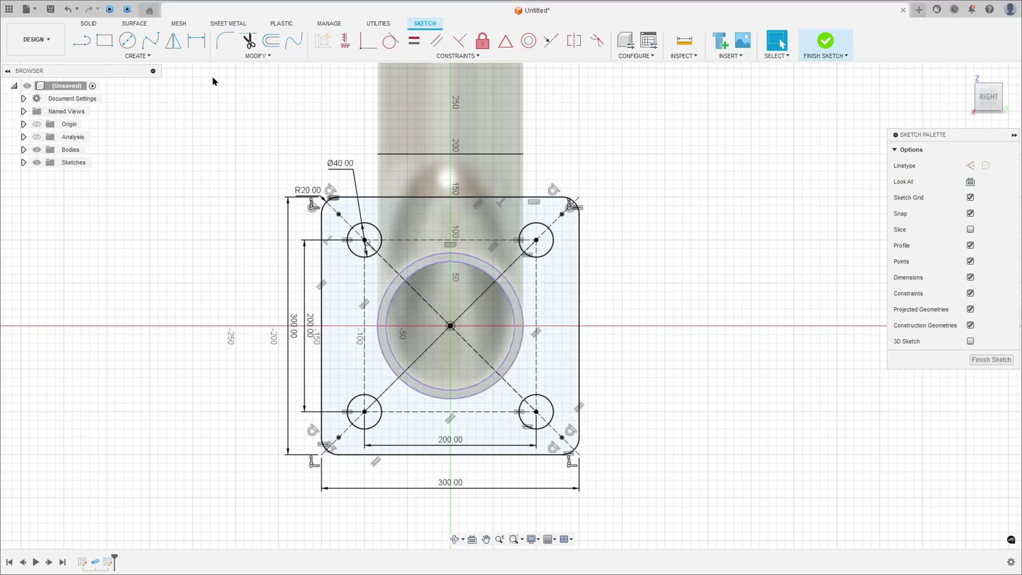
Extrude the flange plate and bore ring profiles 40 mm, joined to the pipe body
click(814, 56)
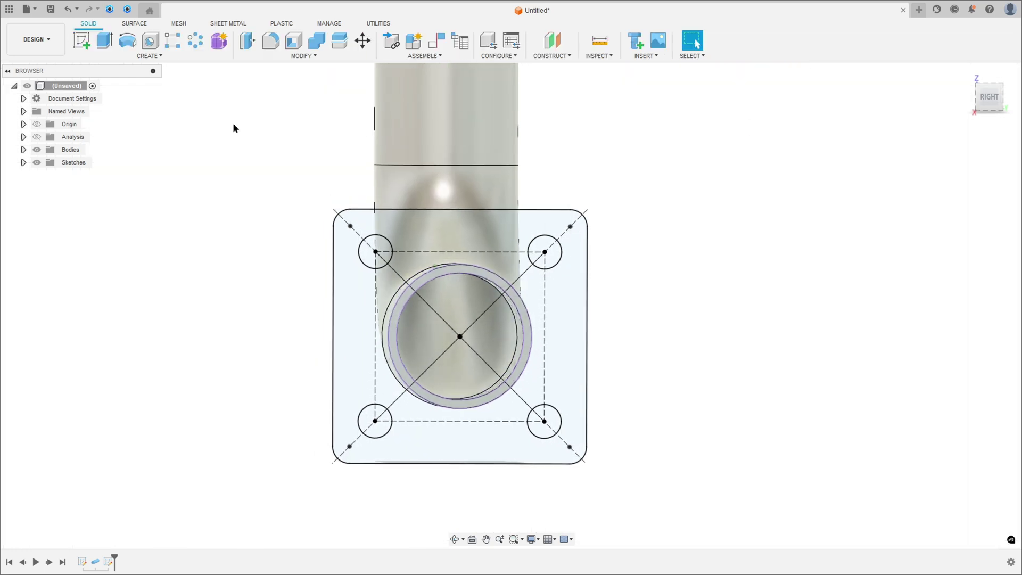
key(e)
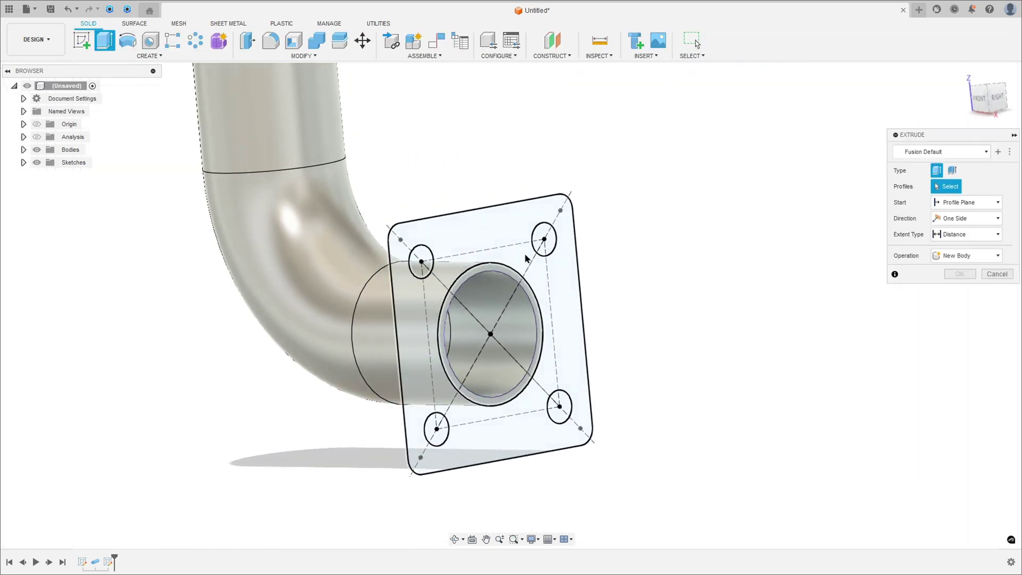
click(483, 253)
shift+middle_drag(484, 254, 456, 287)
scroll(455, 287, up, 4)
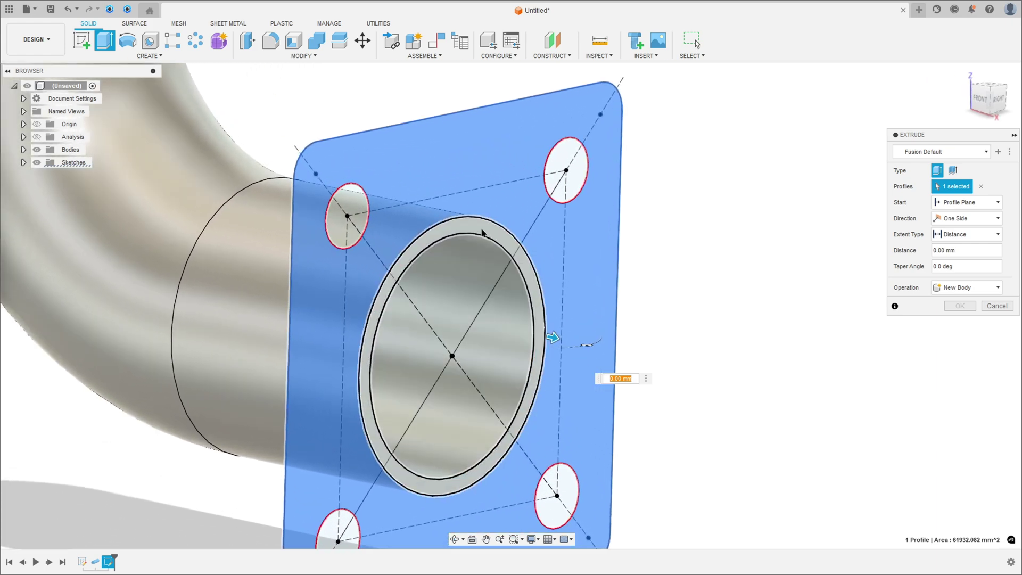
click(459, 228)
shift+middle_drag(459, 228, 621, 352)
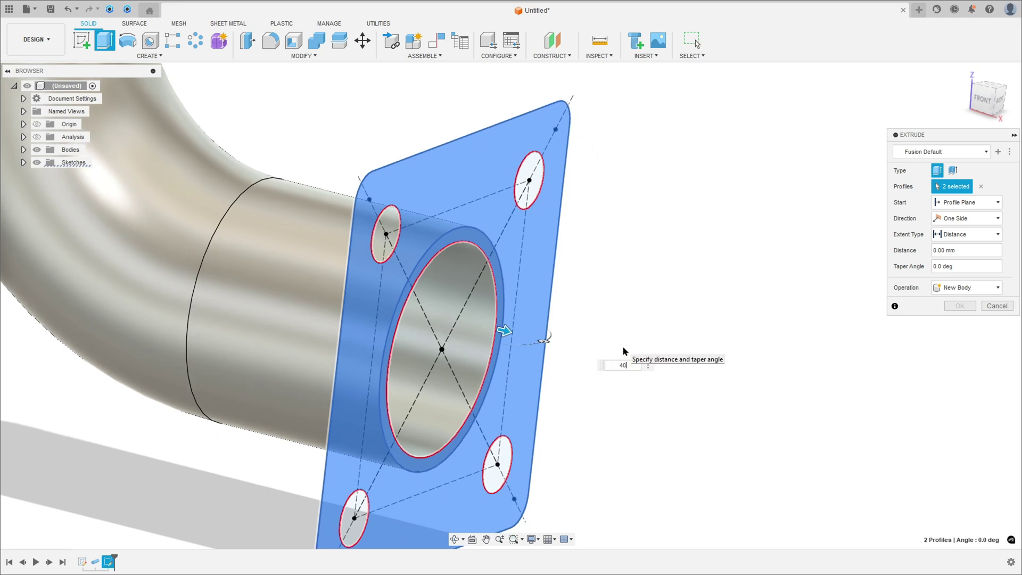
key(Return)
scroll(623, 348, down, 3)
click(952, 289)
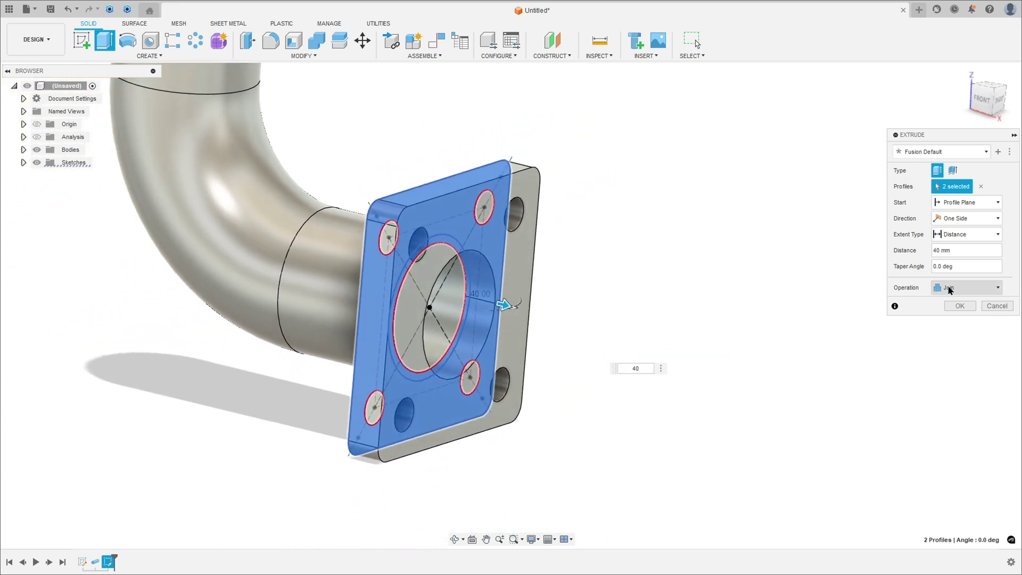
click(960, 305)
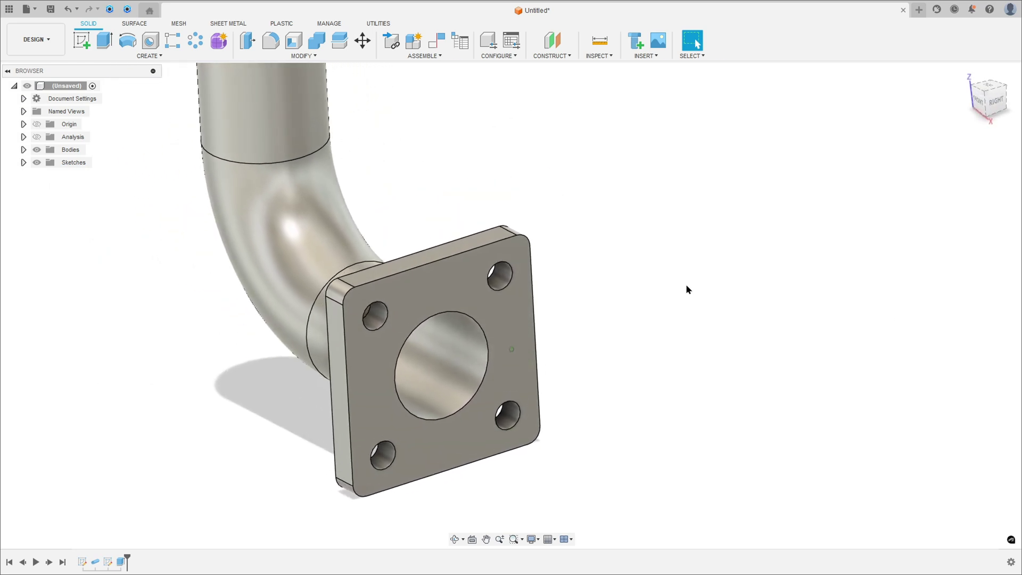
shift+middle_drag(687, 289, 646, 310)
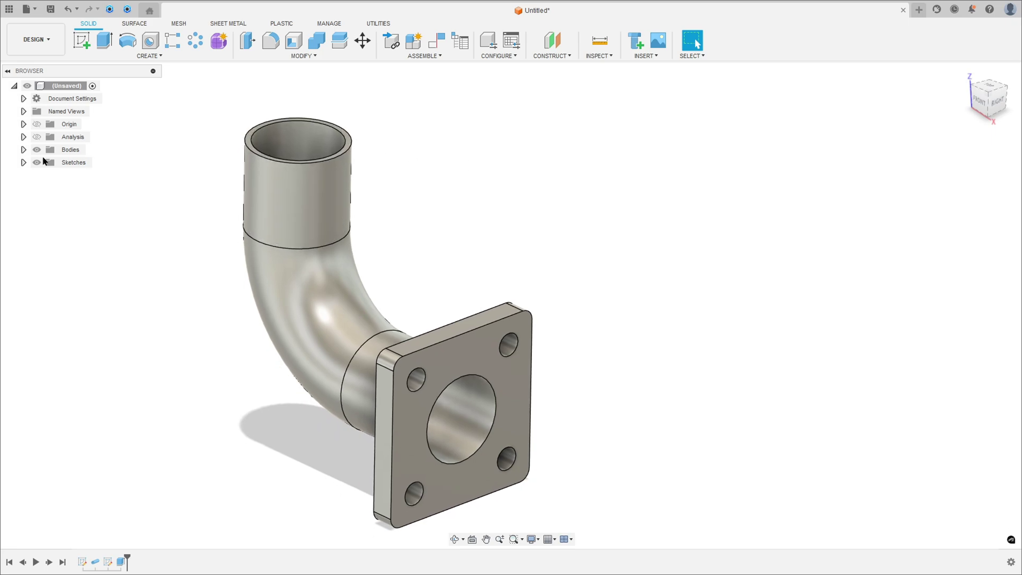
Show and edit the flange sketch, then select and copy all of its geometry
click(24, 162)
click(46, 188)
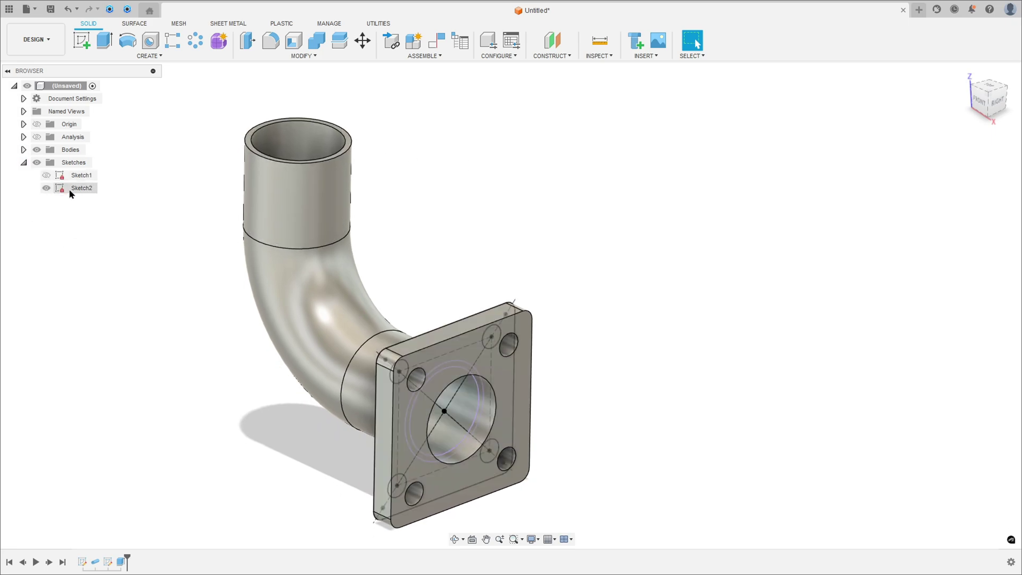
double_click(75, 188)
mouse_move(259, 245)
mouse_down()
mouse_move(565, 502)
mouse_move(595, 542)
mouse_up()
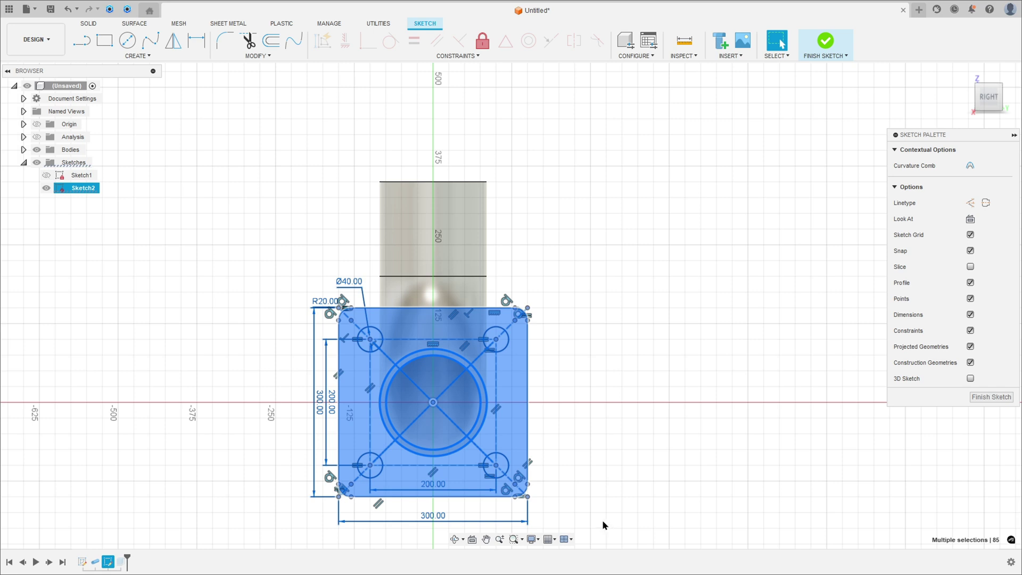
Finish the flange sketch, hide it, and start a new sketch
click(983, 397)
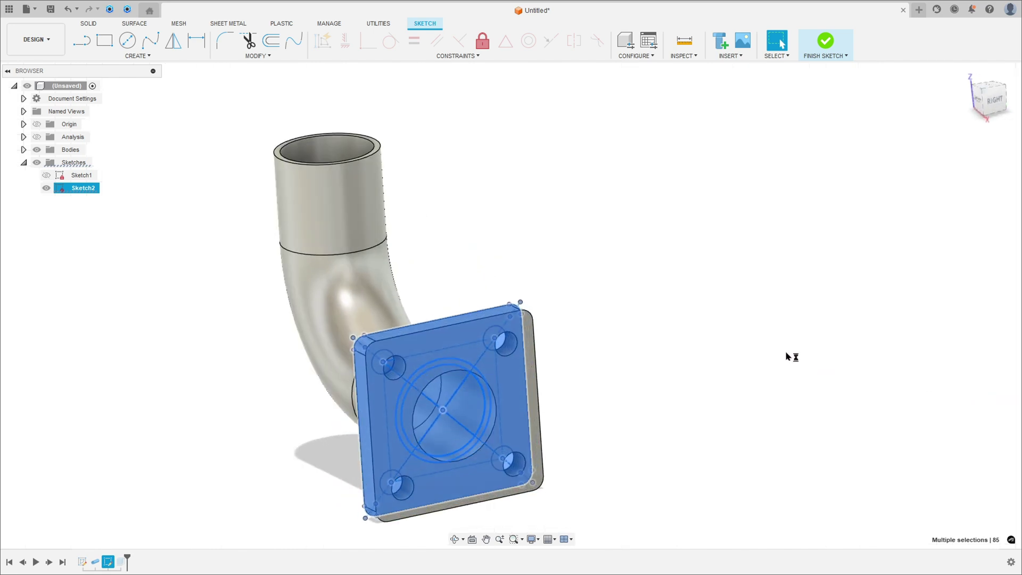
click(46, 187)
click(81, 40)
Paste the flange outline into a sketch on the pipe's top end face, moved 650 mm along X
click(249, 142)
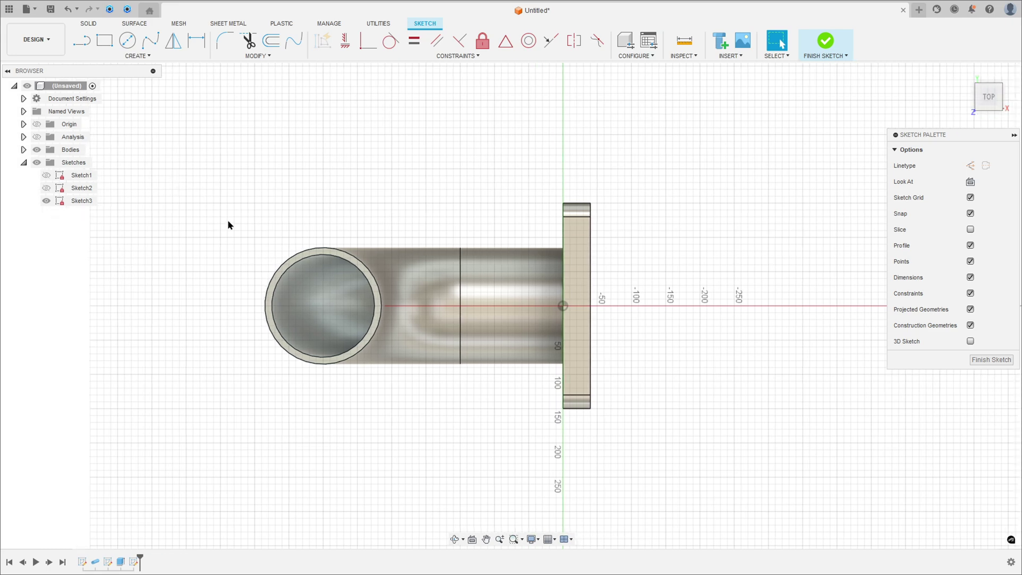
key(ctrl+v)
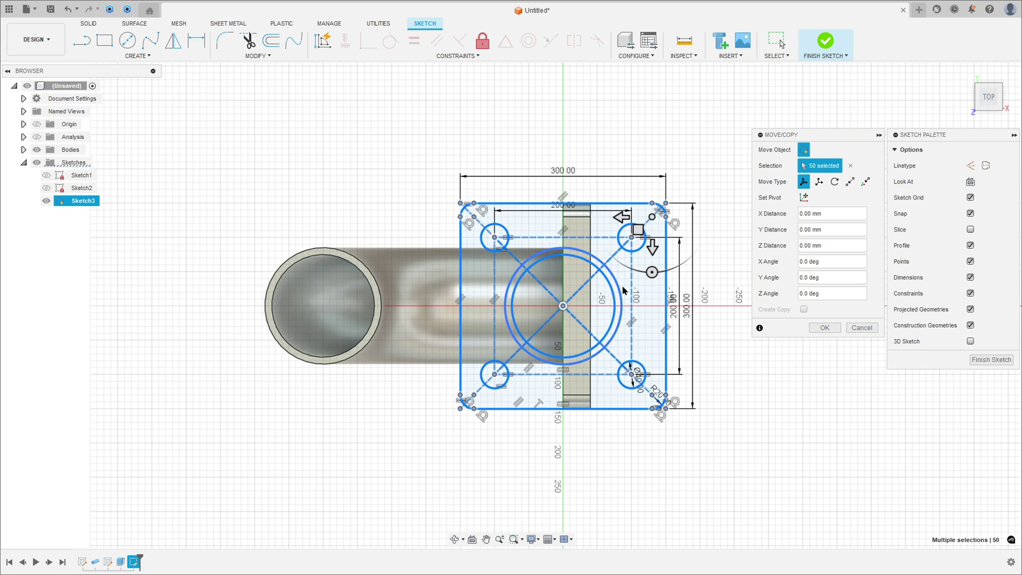
drag(622, 216, 171, 215)
scroll(255, 224, down, 2)
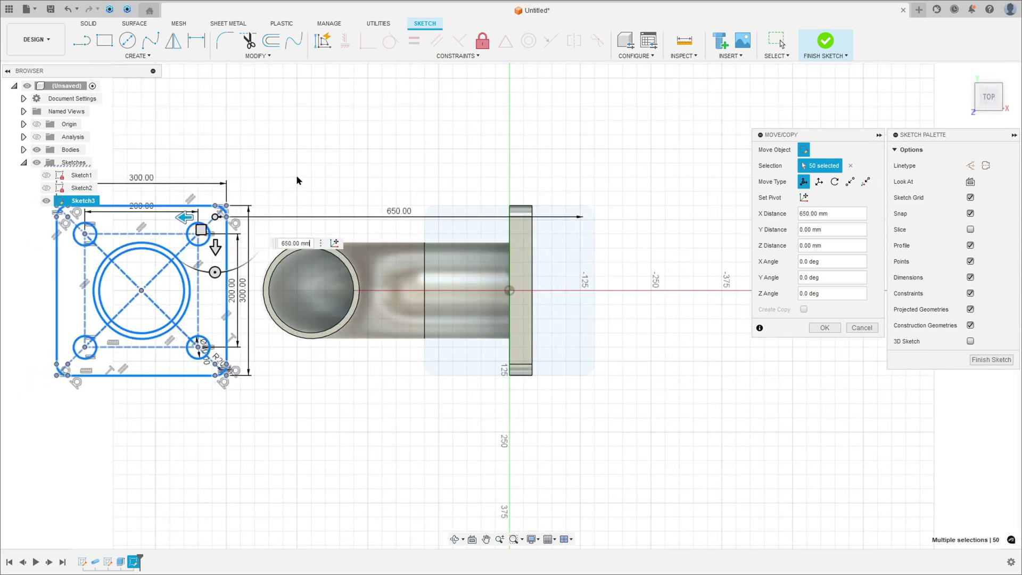
middle_drag(295, 184, 375, 189)
click(824, 327)
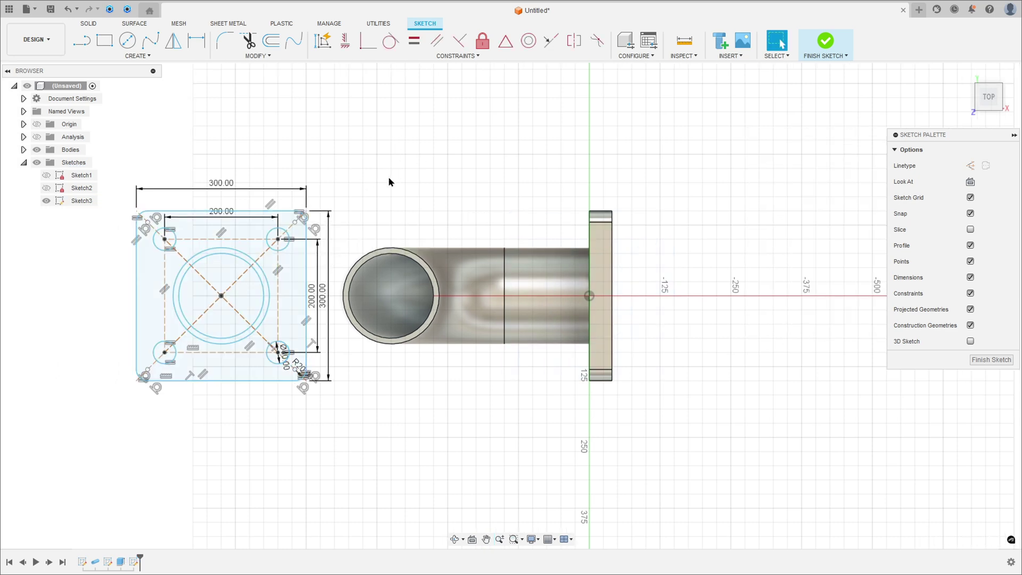
scroll(463, 175, up, 2)
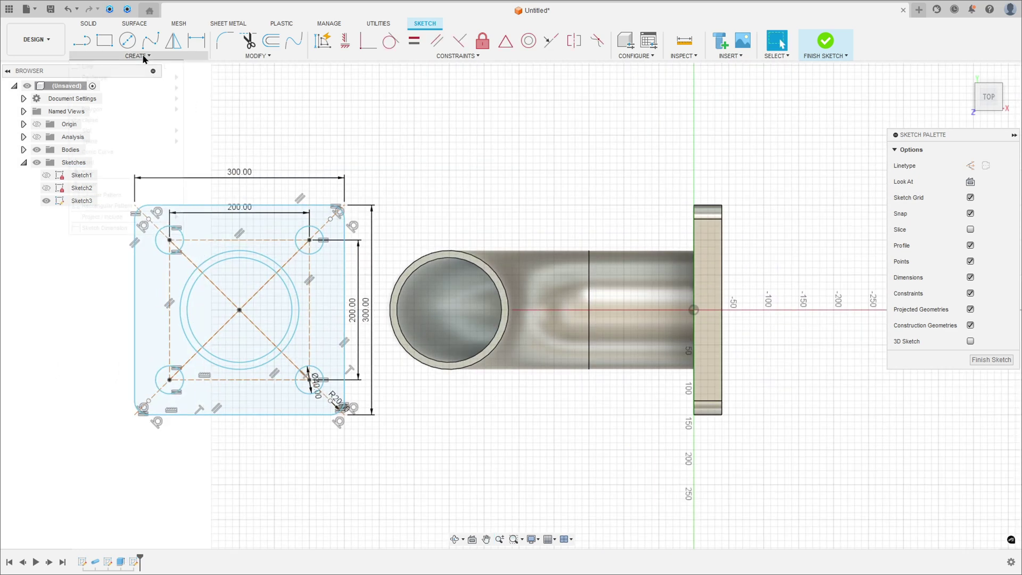
Project the pipe's inner end circle into the sketch
click(143, 57)
mouse_move(127, 218)
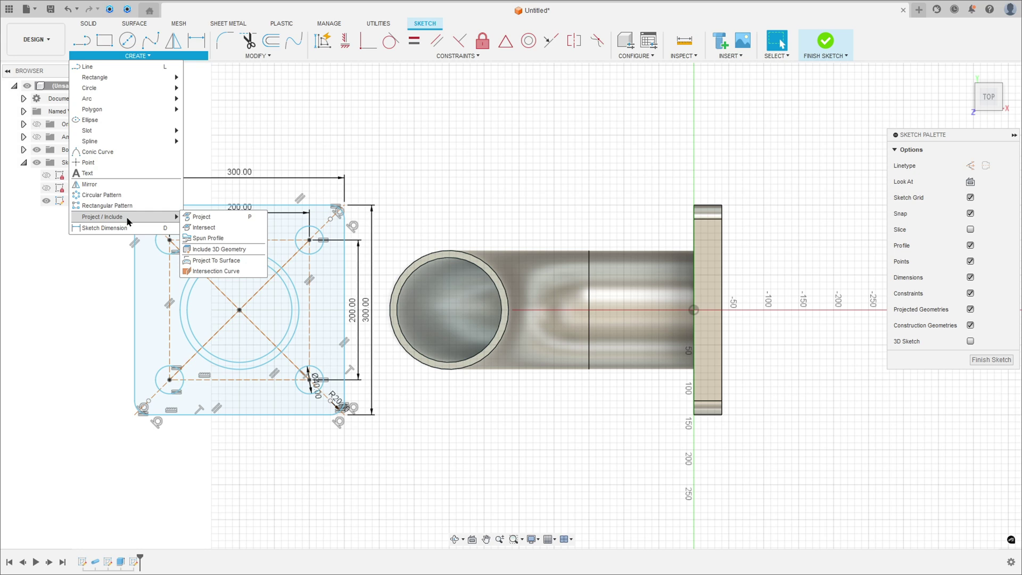
click(197, 216)
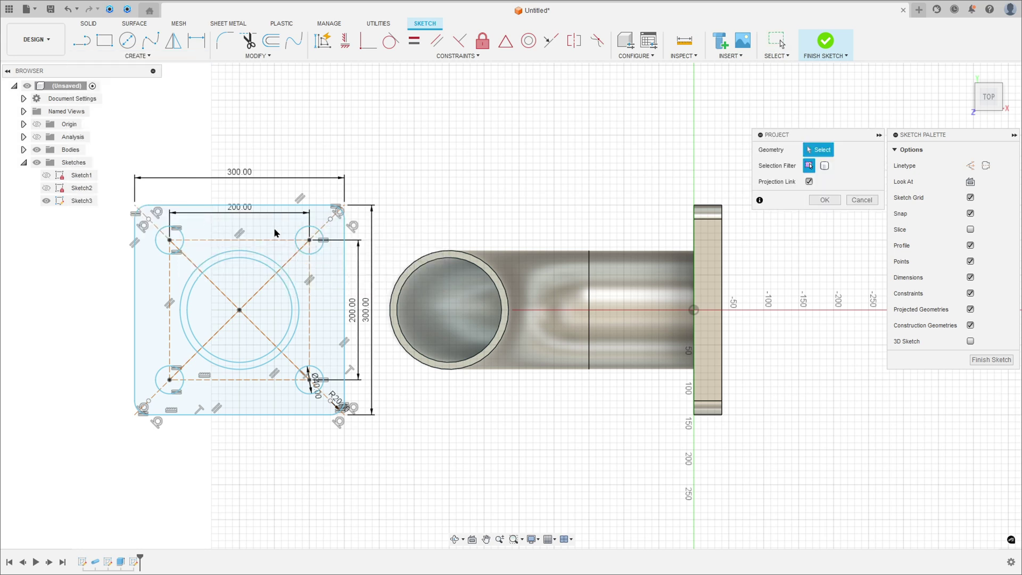
click(468, 264)
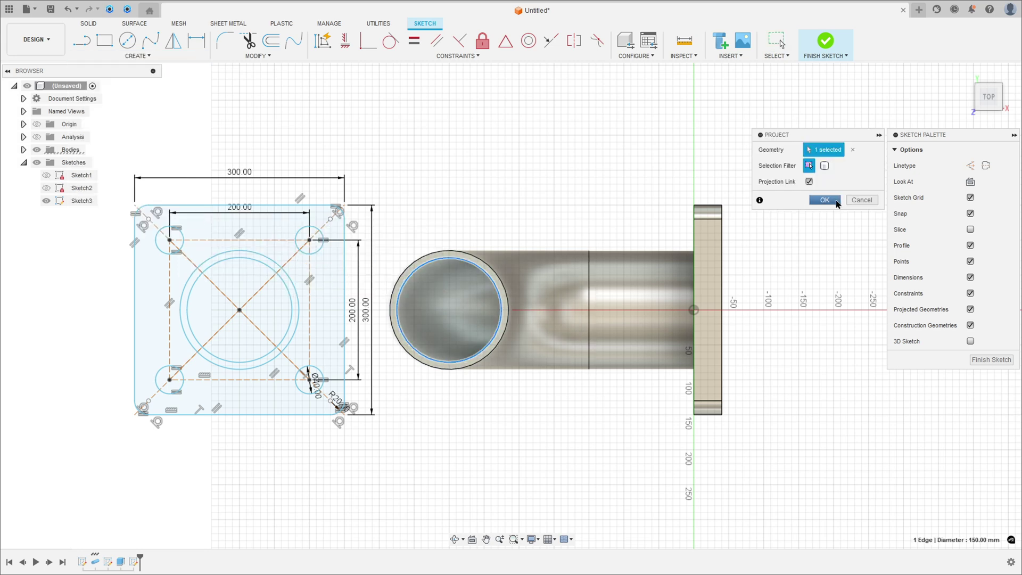
click(825, 199)
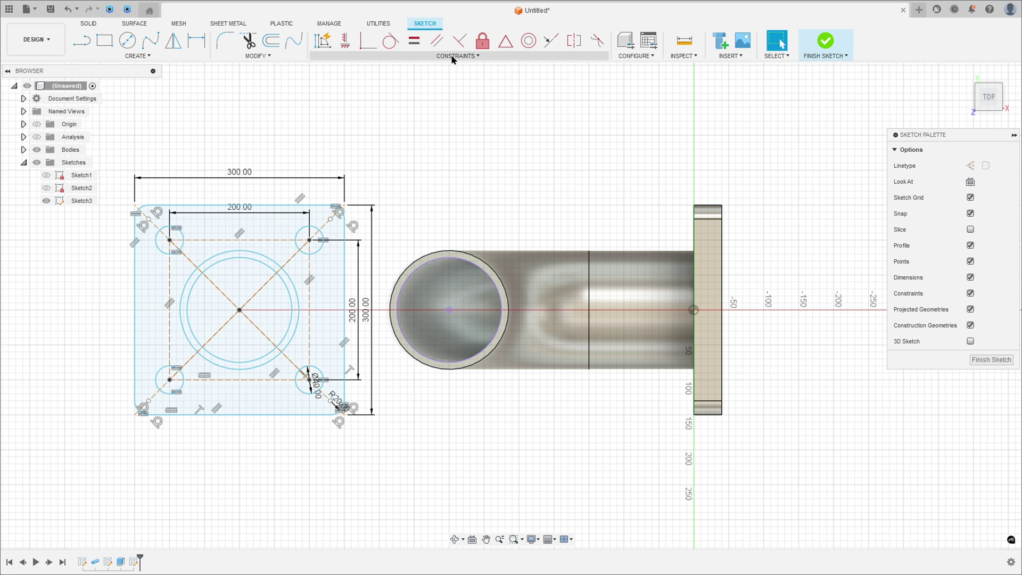
Make the flange centre coincident with the pipe circle's centre, delete the leftover circles, and finish the sketch
click(368, 41)
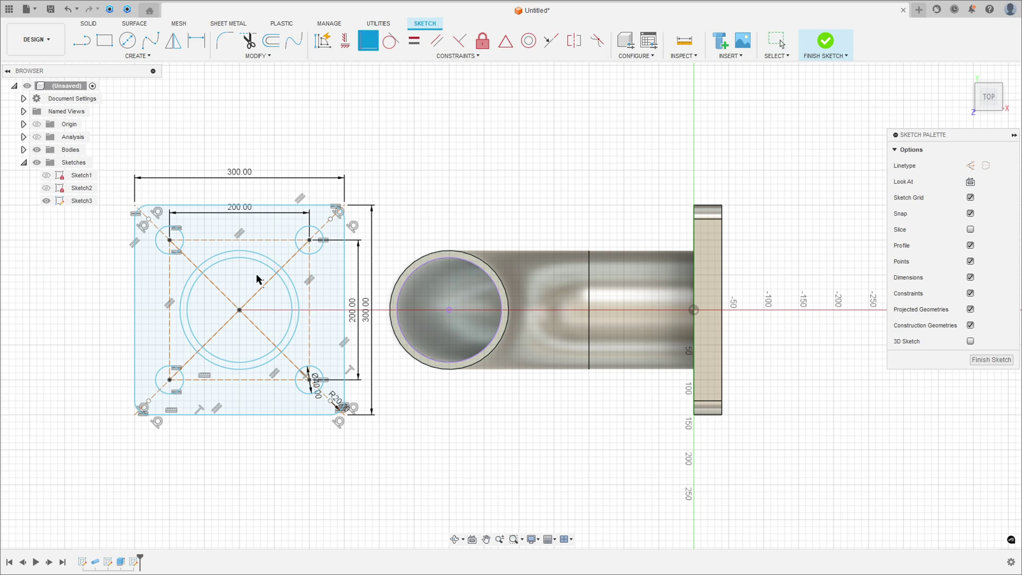
click(239, 311)
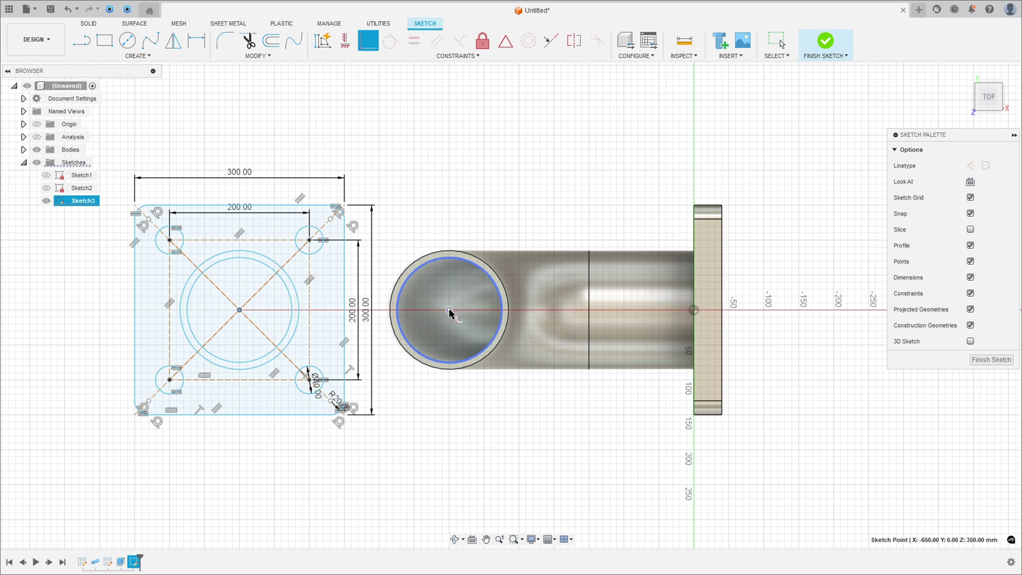
click(449, 311)
click(240, 310)
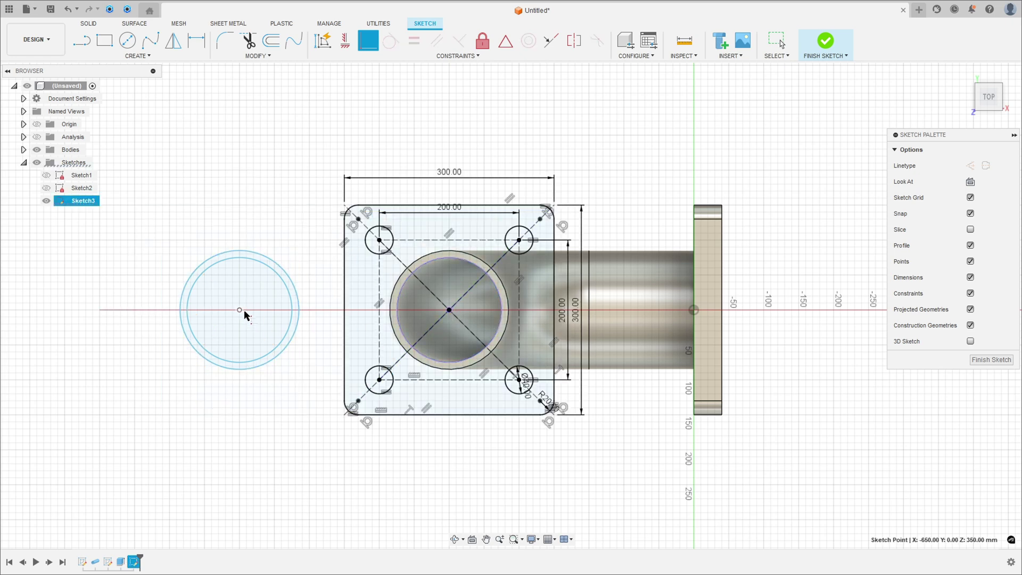
key(Delete)
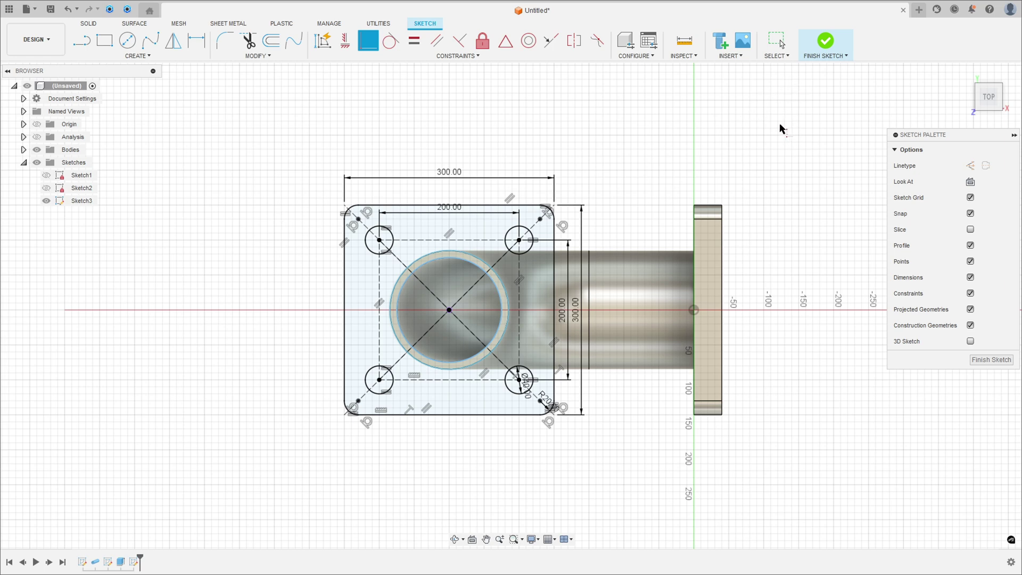
click(823, 48)
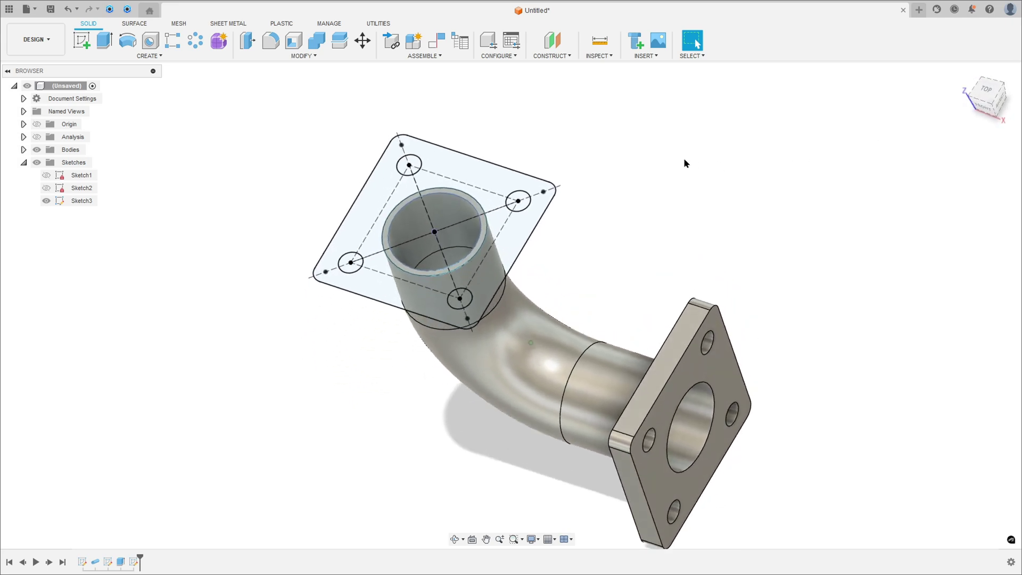
Check the reference drawing PDF and return to the pipe model
key(alt+Tab)
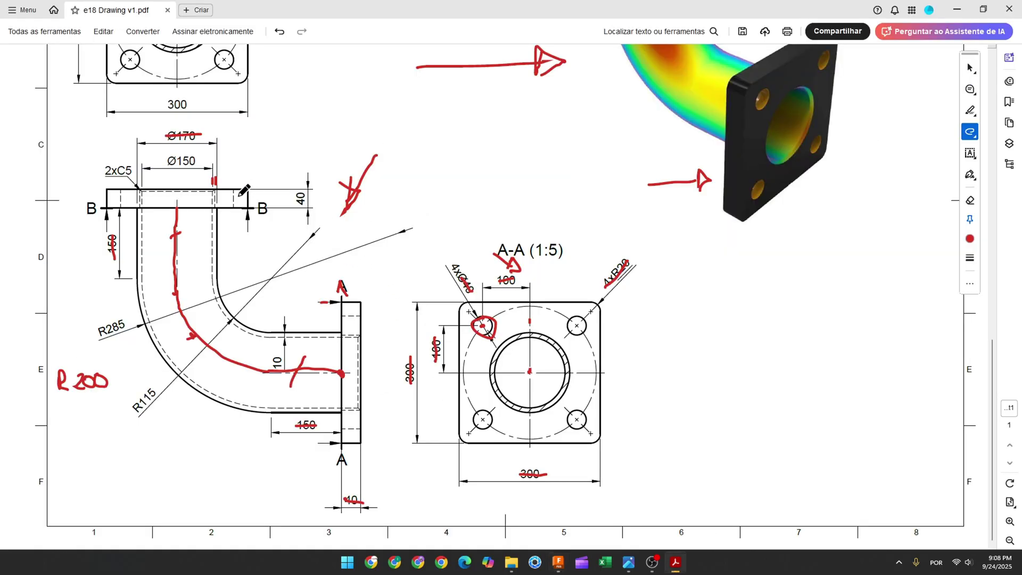
scroll(245, 192, up, 3)
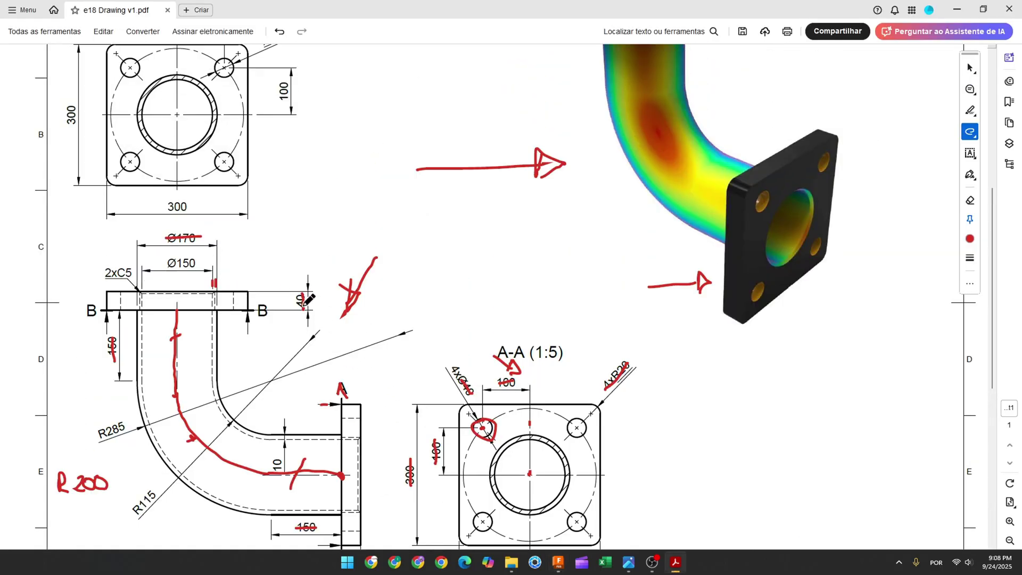
key(alt+Tab)
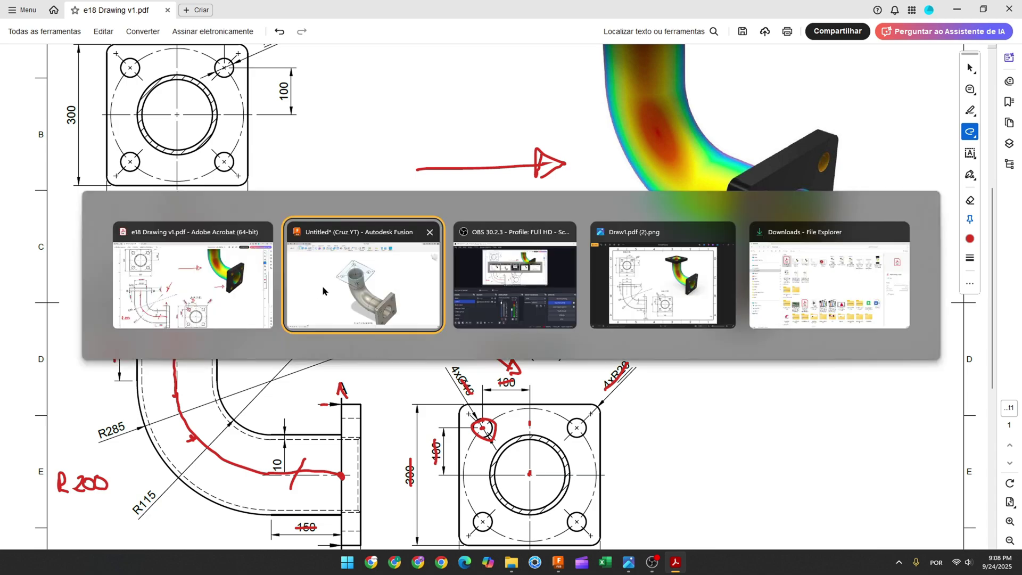
Extrude the square plate and inner ring profiles 40 mm, joined onto the pipe's top end
click(104, 40)
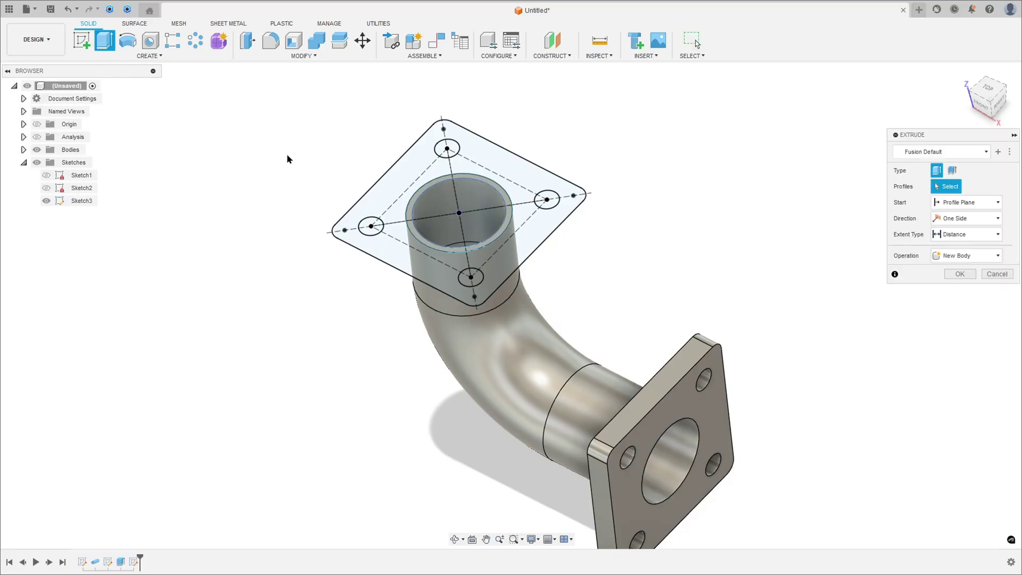
click(386, 210)
scroll(415, 215, up, 5)
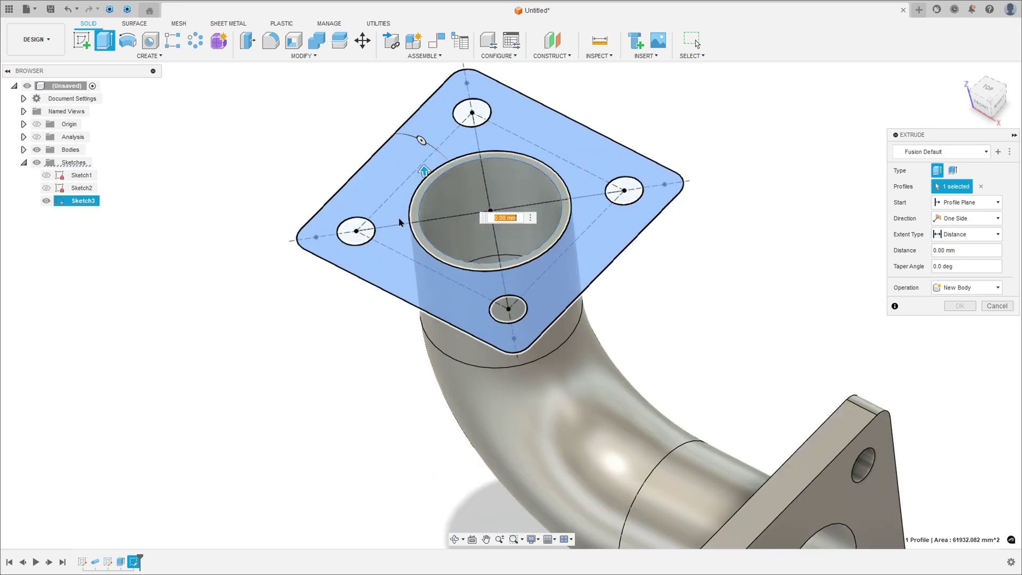
click(417, 213)
shift+middle_drag(447, 343, 476, 355)
scroll(476, 355, down, 3)
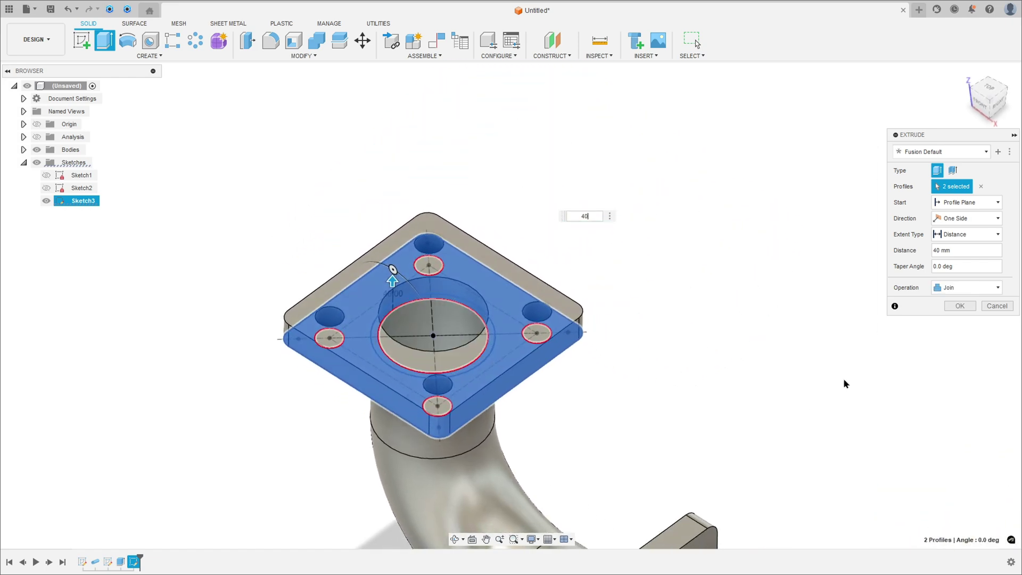
click(959, 306)
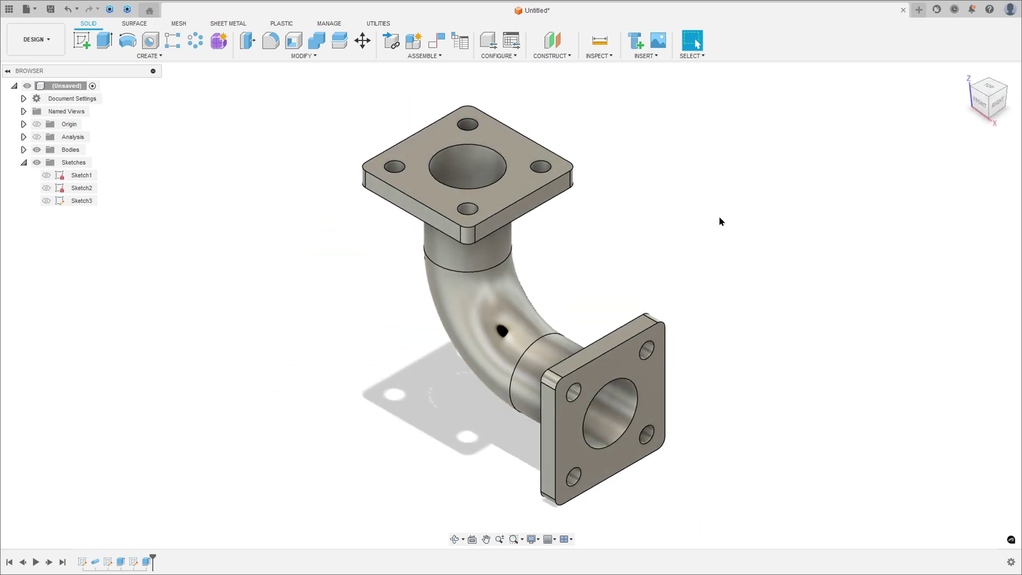
key(alt+Tab)
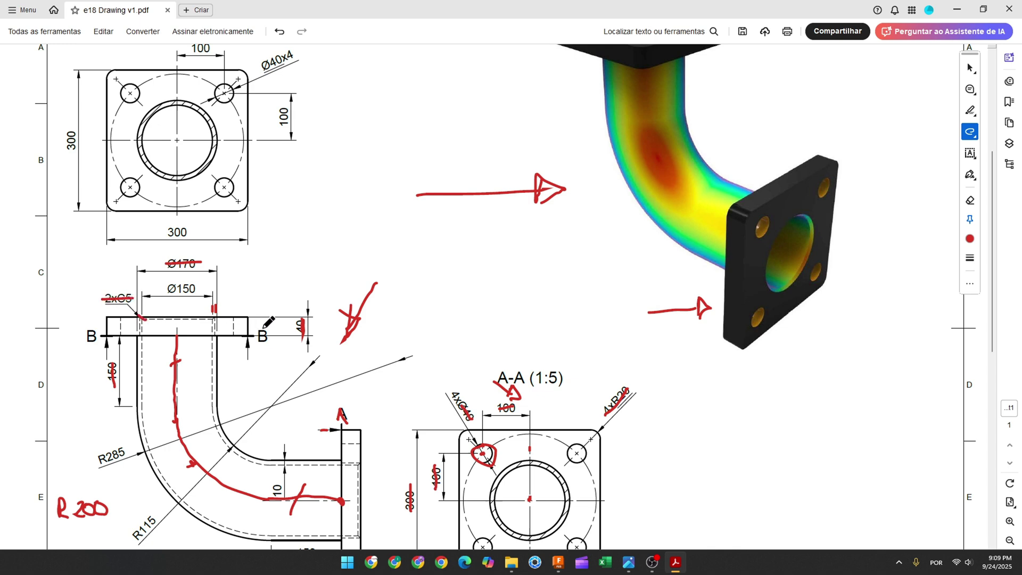
key(alt+Tab)
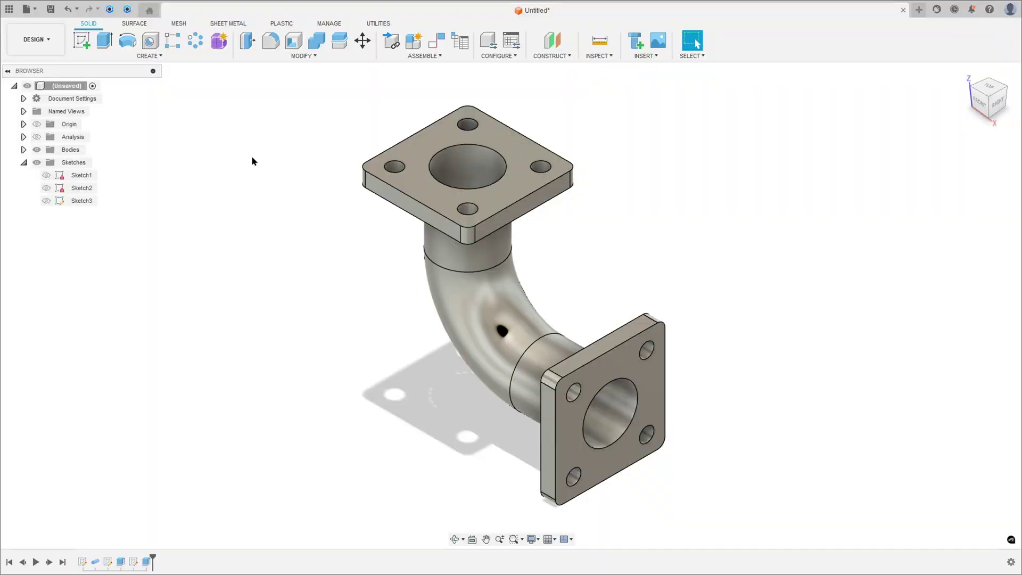
Apply a 5 mm chamfer to the bore edges of both flanges and return to the Home view
click(302, 56)
click(261, 89)
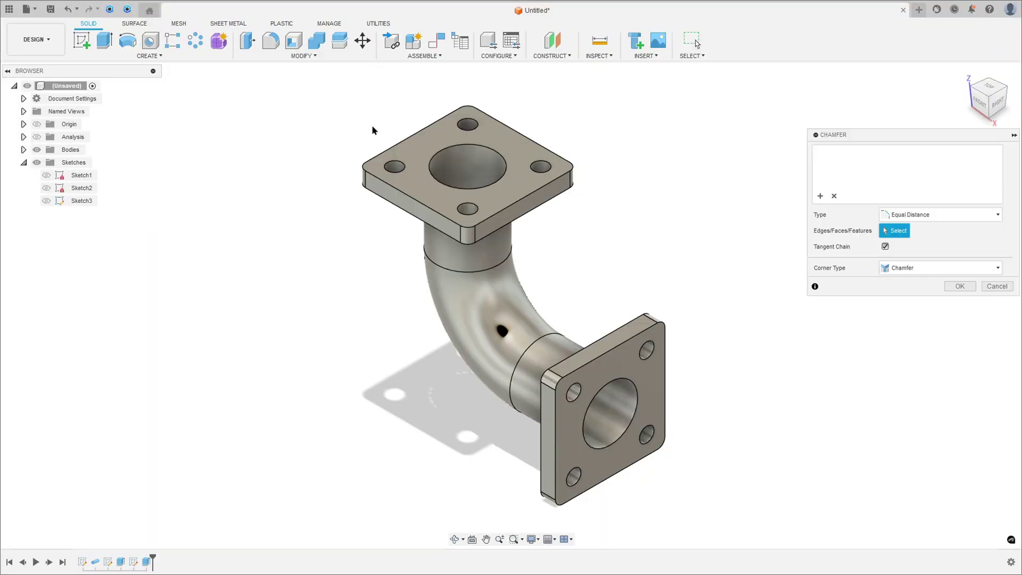
click(453, 153)
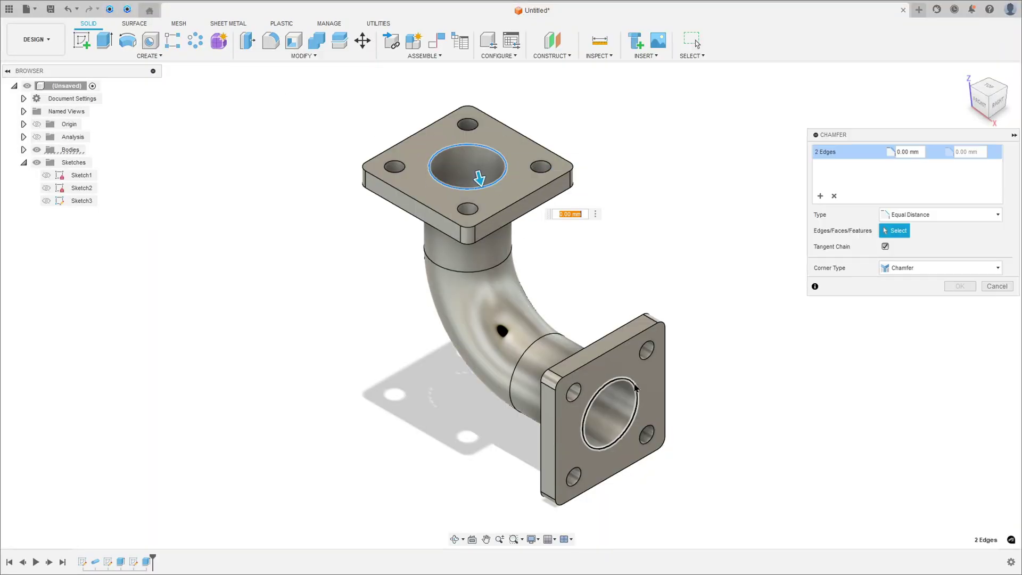
text(5)
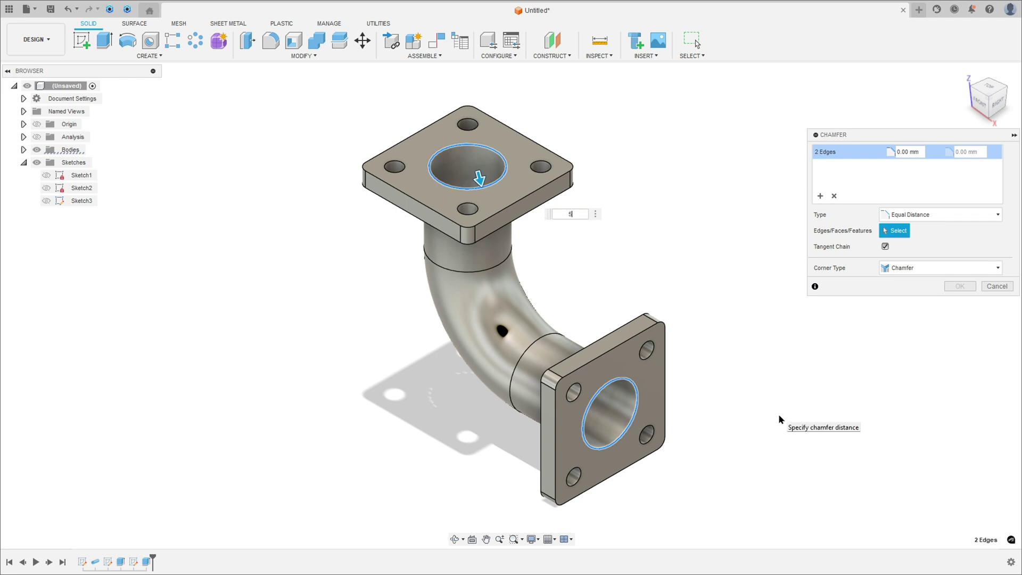
click(970, 290)
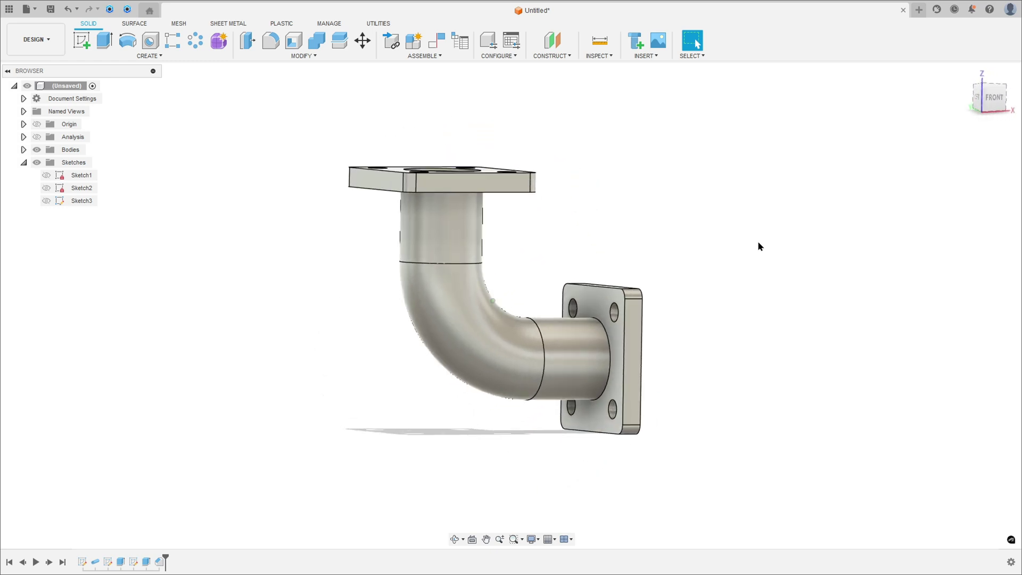
key(F6)
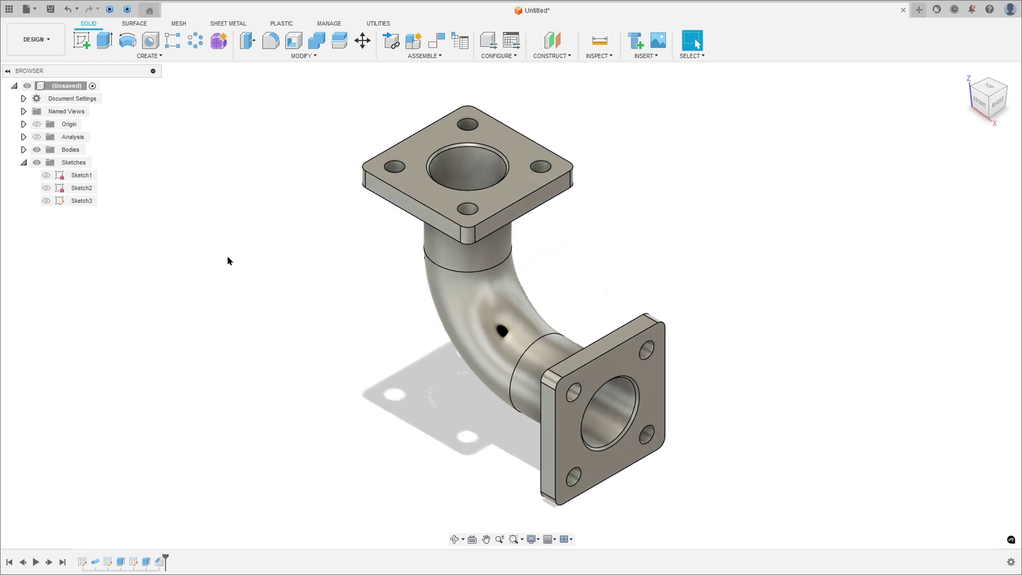
Bring up the appearance library's Plastic category and select the whole pipe body
key(a)
click(24, 162)
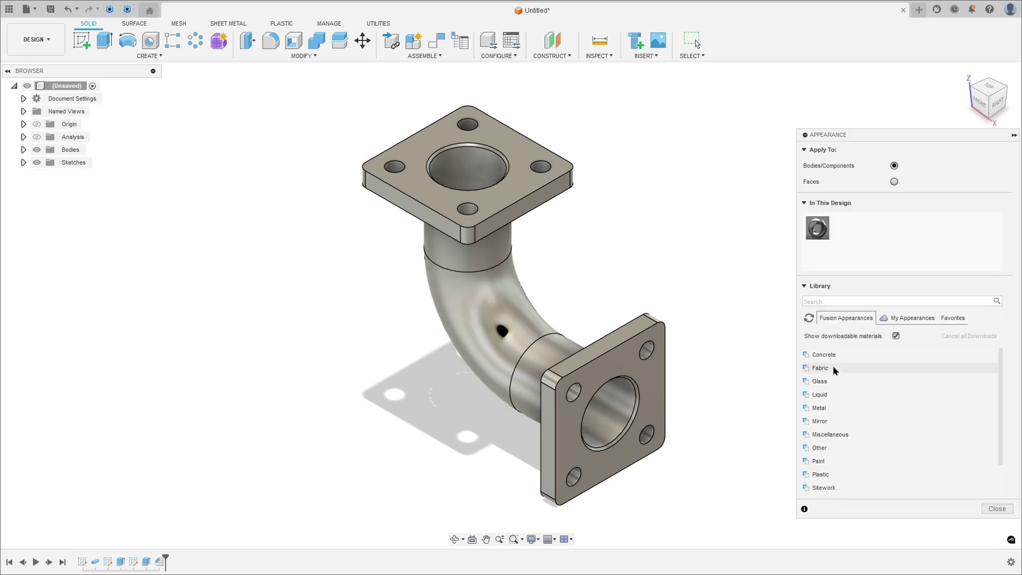
scroll(860, 407, down, 2)
click(832, 435)
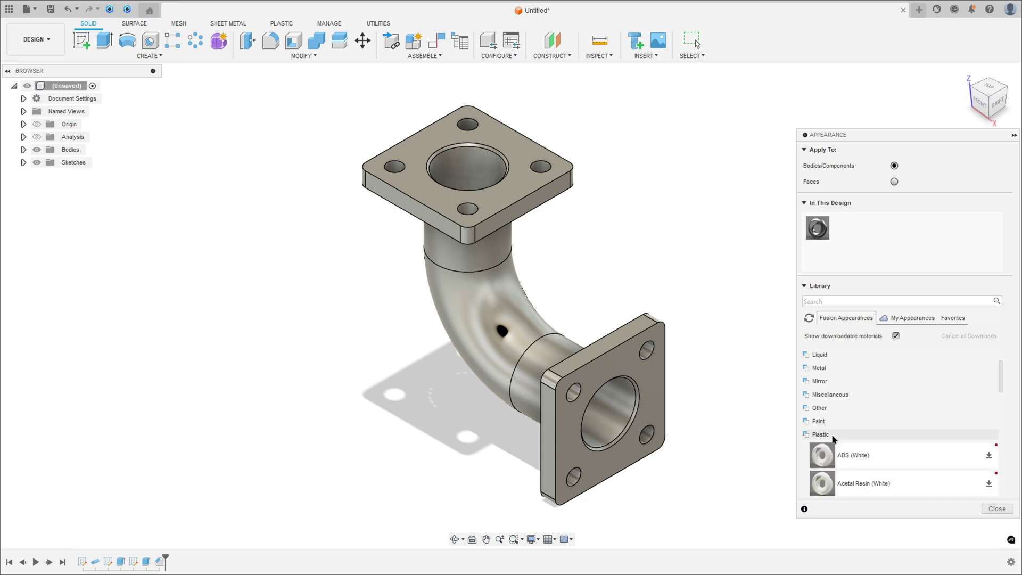
scroll(830, 442, down, 2)
scroll(832, 449, up, 3)
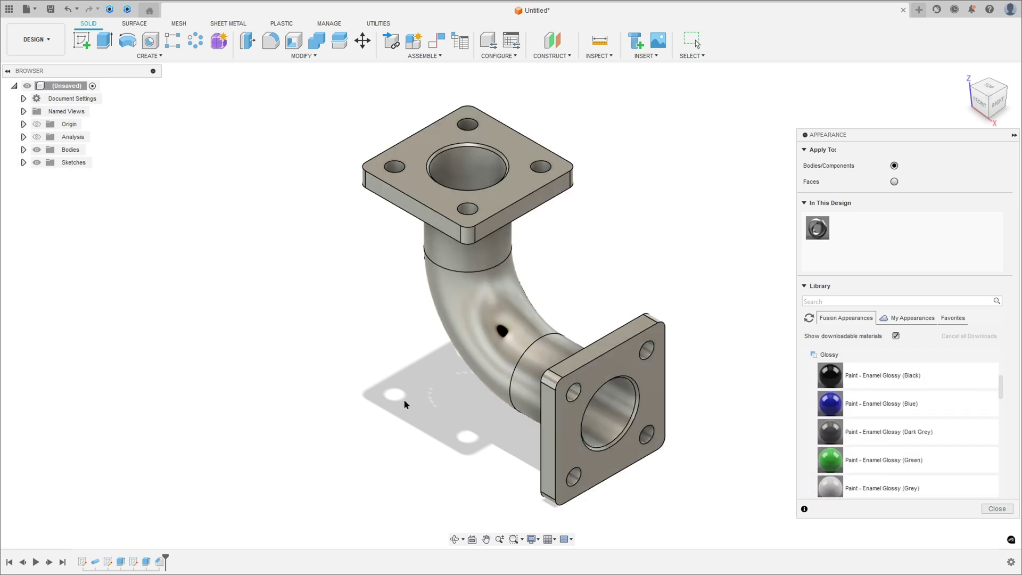
click(144, 563)
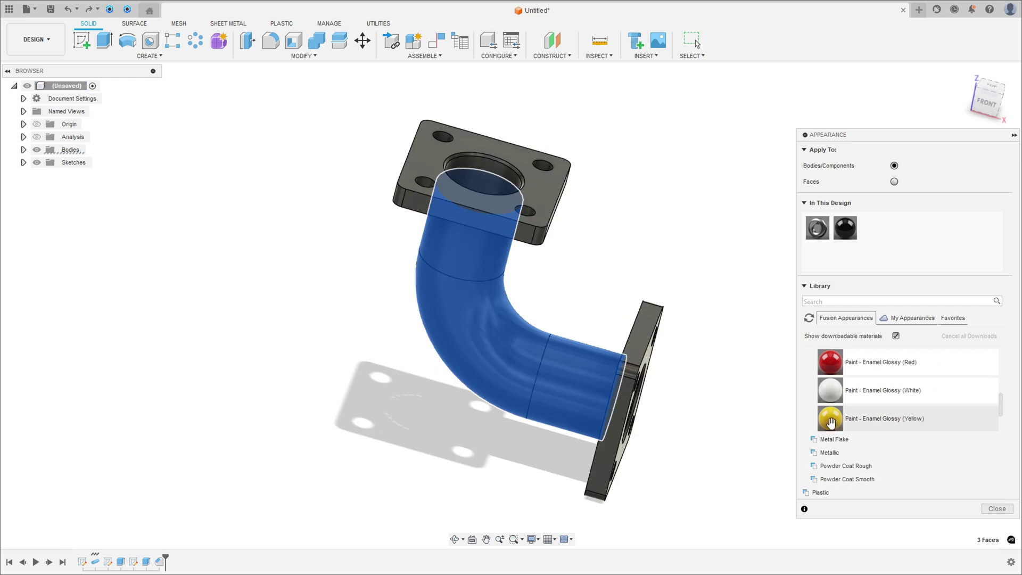
Paint the bent pipe glossy yellow and the bores glossy red, then close the library
drag(832, 423, 503, 372)
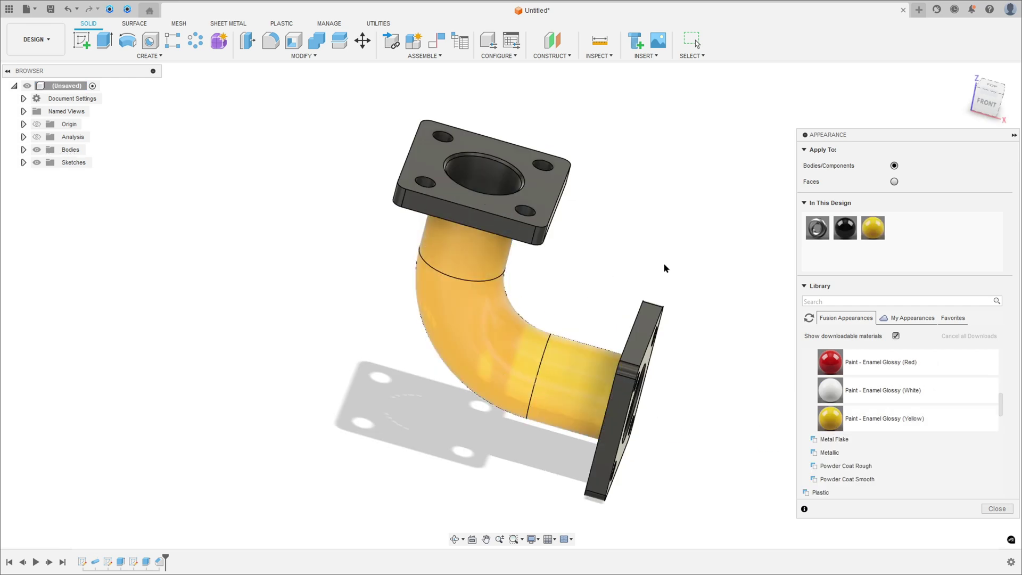
shift+middle_drag(598, 265, 593, 338)
drag(831, 362, 590, 341)
shift+middle_drag(590, 340, 666, 250)
scroll(676, 253, up, 3)
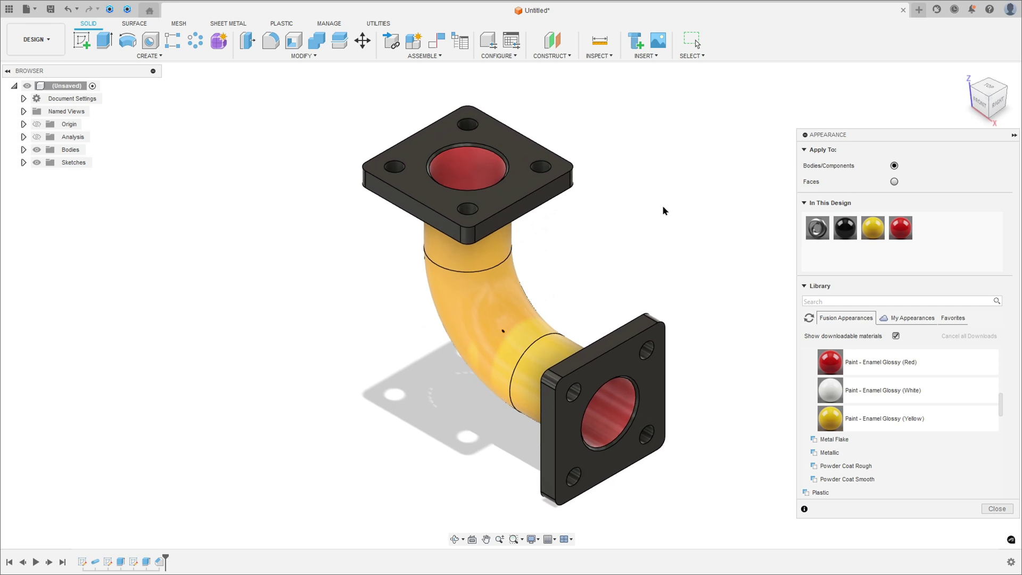
key(Escape)
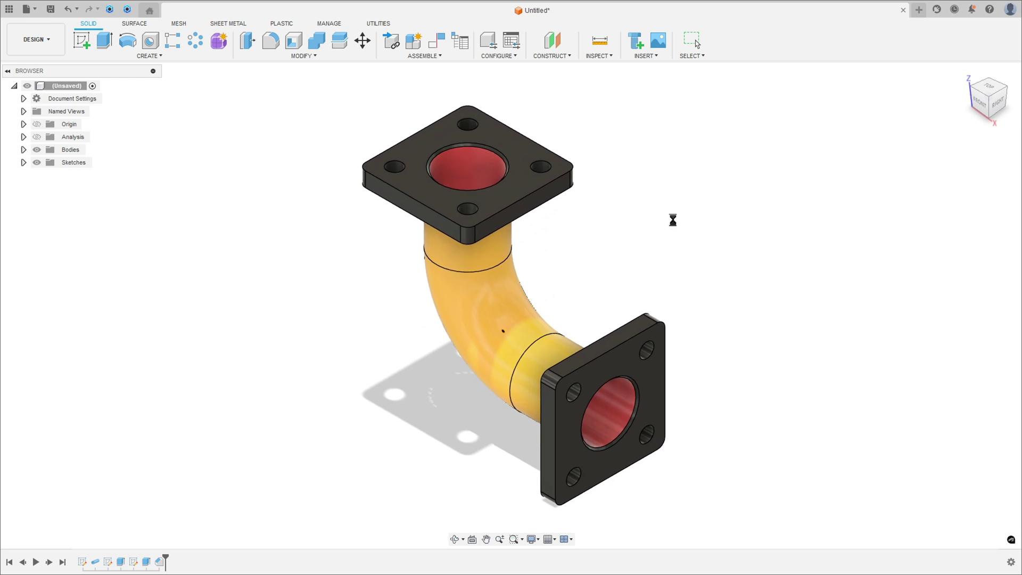